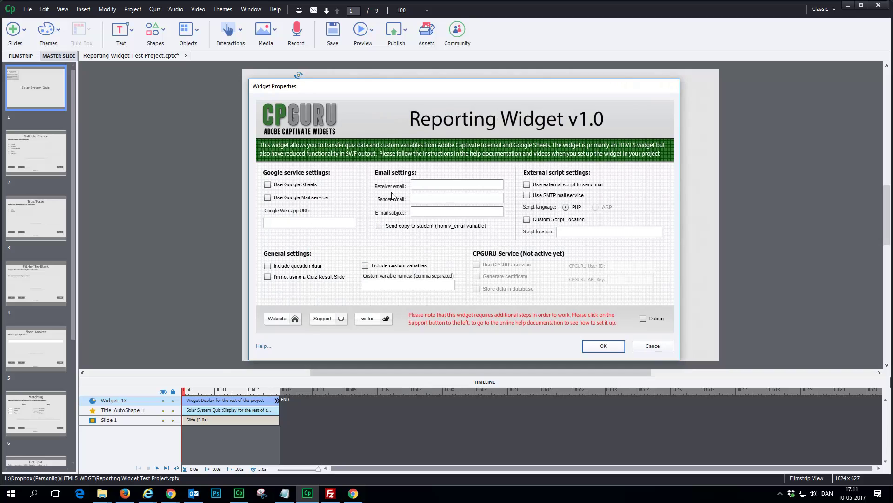
click(435, 183)
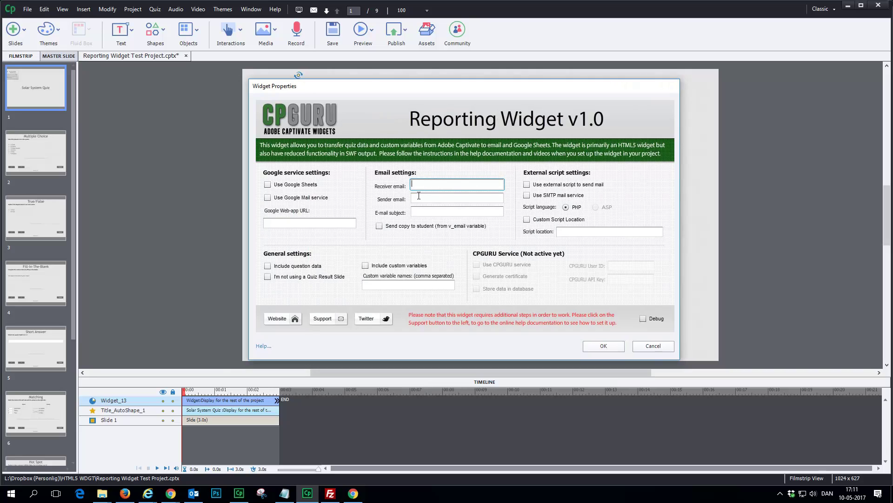
click(420, 196)
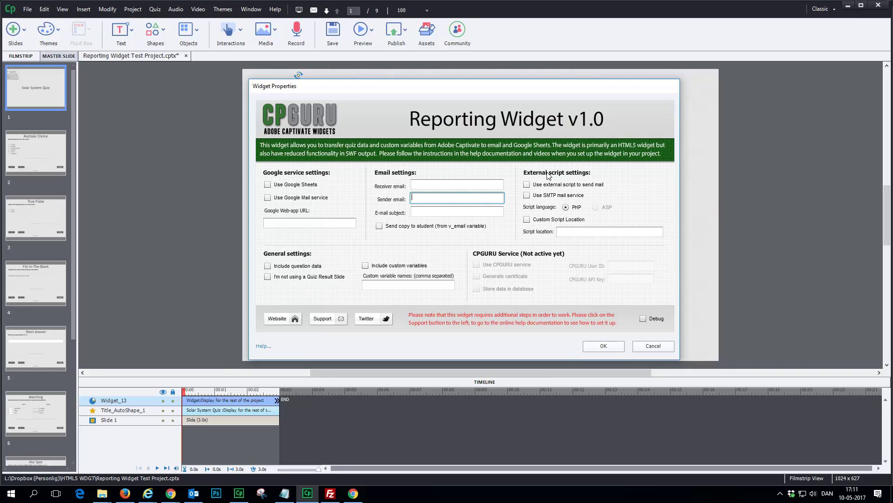
click(431, 211)
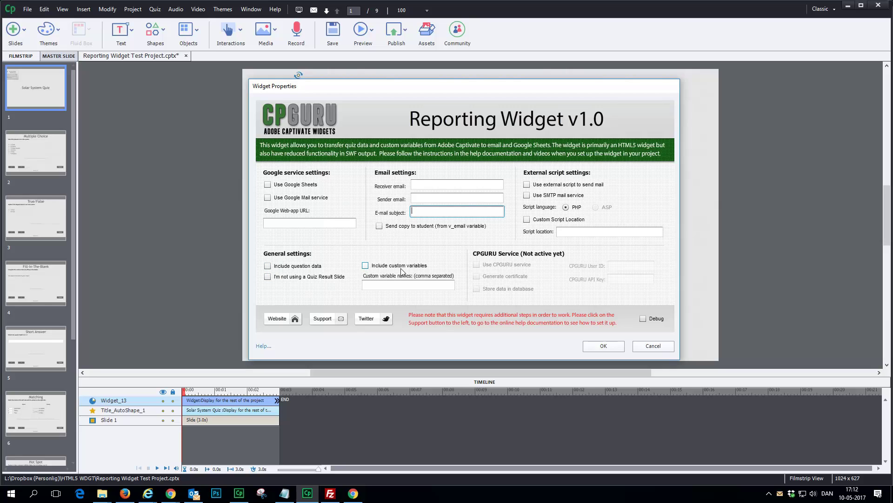
Step: Toggle 'I'm not using a Quiz Result Slide' on and off, then confirm the Reporting Widget settings with OK
click(412, 285)
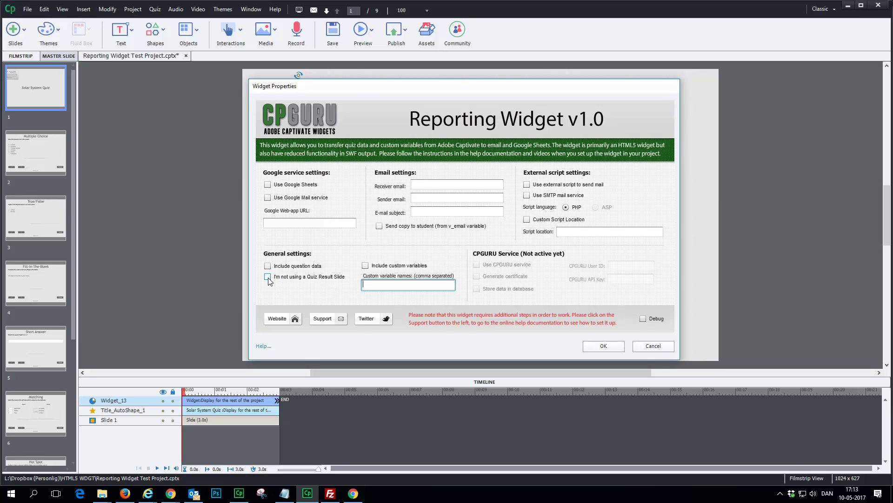
click(268, 277)
click(271, 279)
click(605, 346)
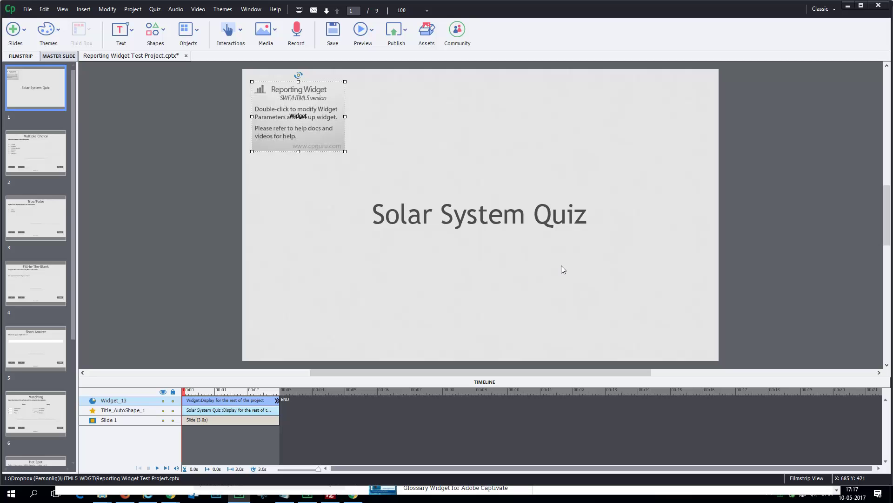
Step: Copy the Reporting Widget Sheets Template's web address and switch to the browser showing Gmail
click(125, 496)
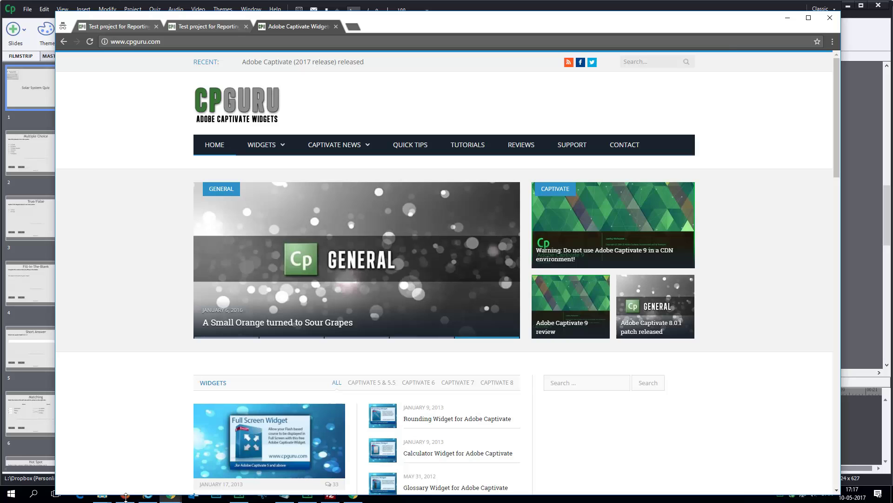
click(125, 496)
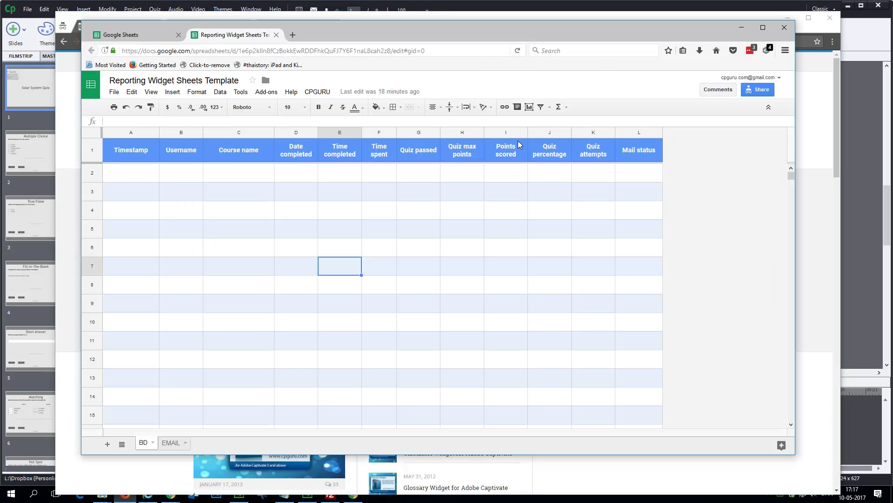
click(362, 51)
right_click(362, 50)
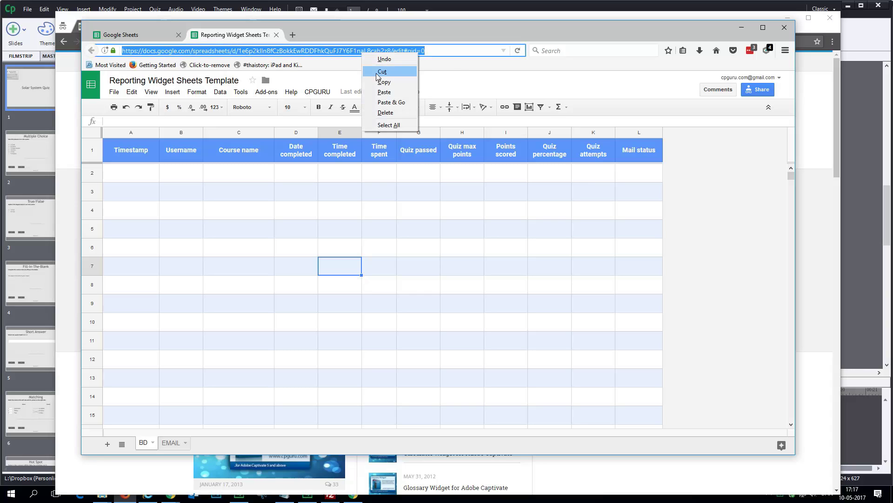
click(383, 86)
click(148, 497)
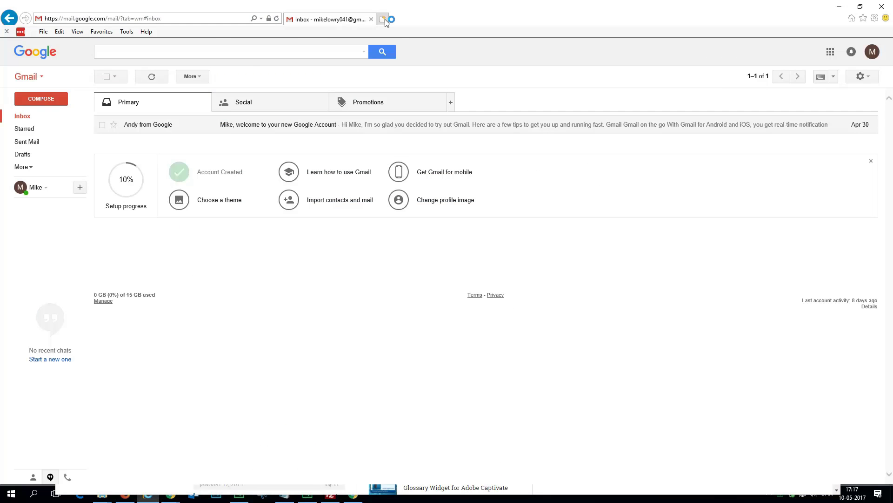
Step: Load the copied Reporting Widget Sheets Template address in a new browser tab
click(382, 18)
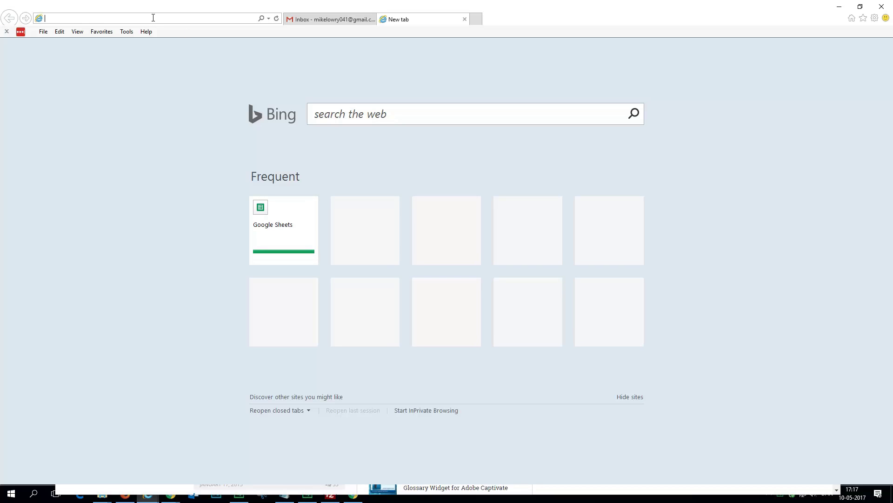
key(ctrl+v)
key(Return)
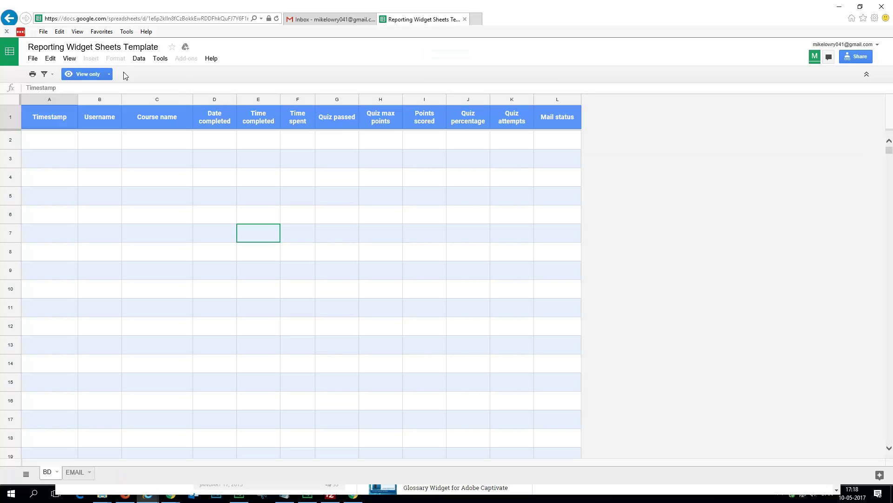
Step: Make a copy of the template named 'Reporting Sheet'
click(33, 59)
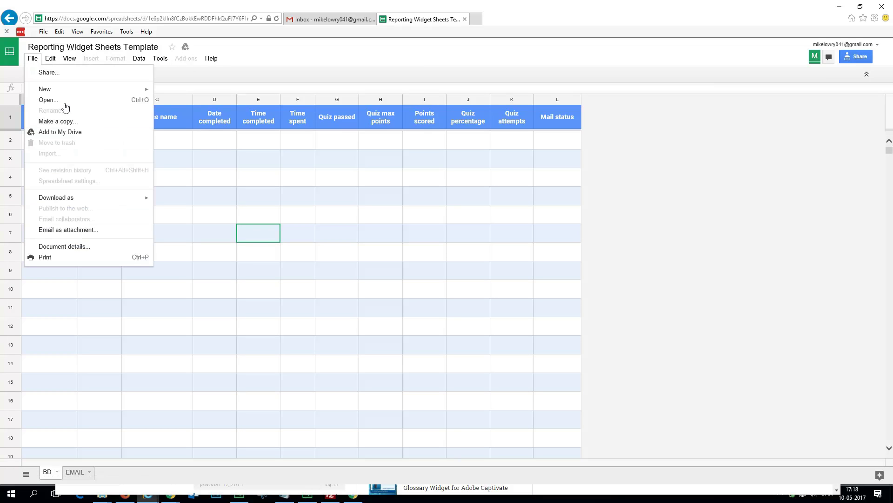
click(56, 121)
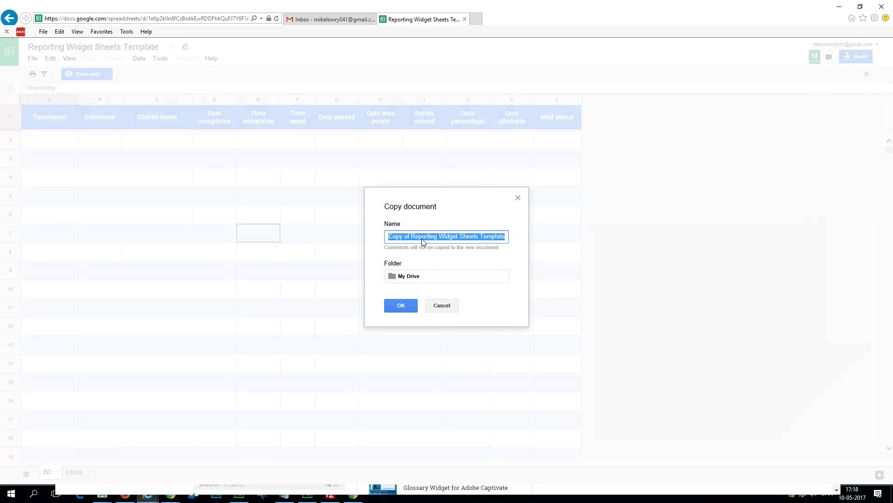
key(BackSpace)
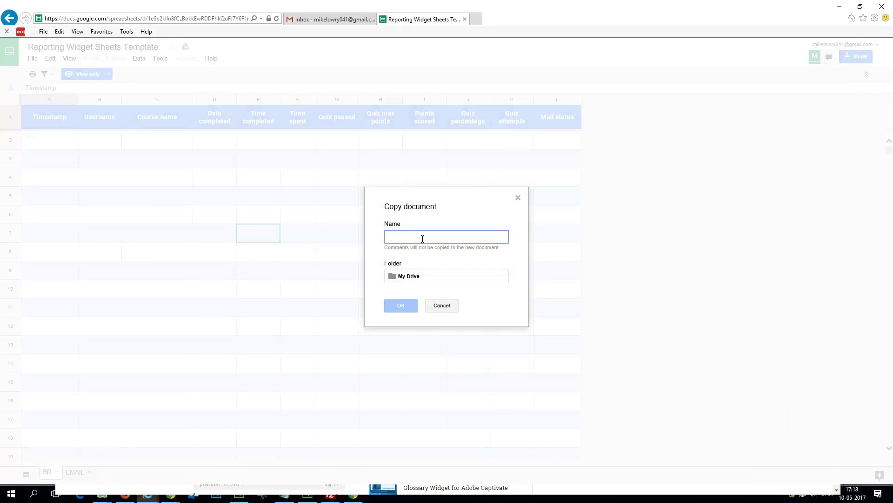
text(Reporitn)
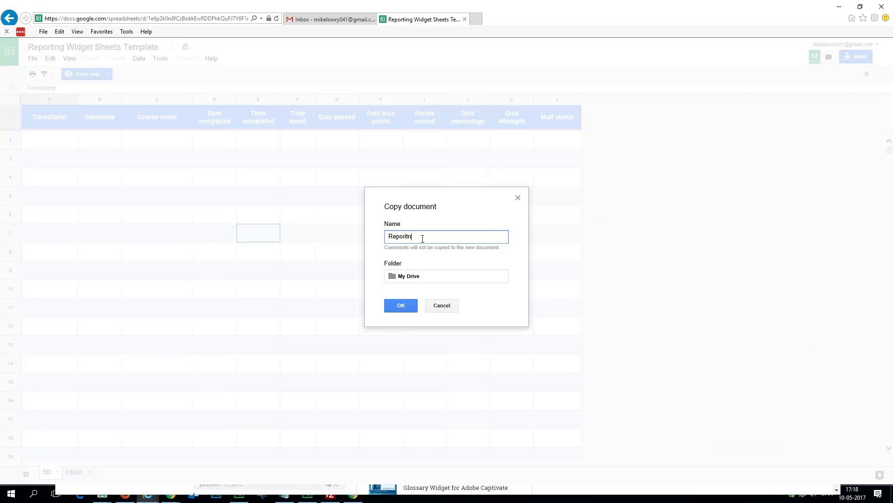
text(orting Shee)
key(BackSpace)
key(BackSpace)
text(eet)
click(402, 307)
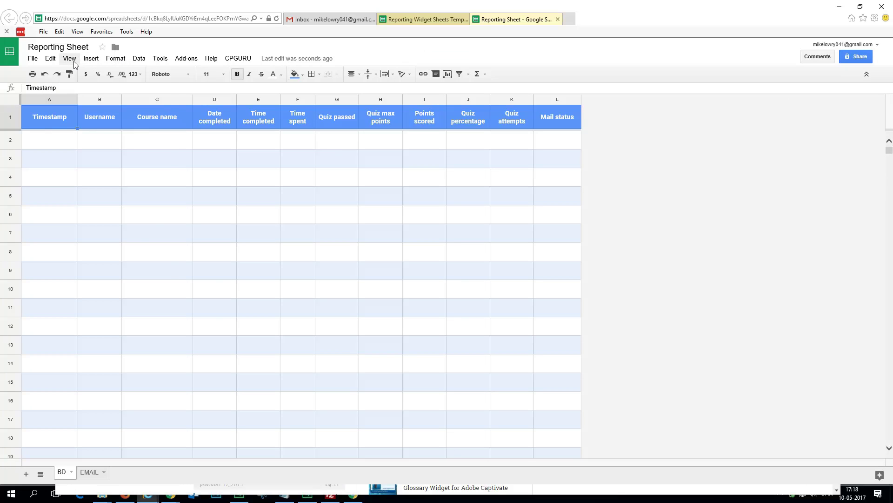
Step: Browse the Insert, Format and CPGURU menus, then go to the Google Sheets home list
click(89, 60)
mouse_move(120, 62)
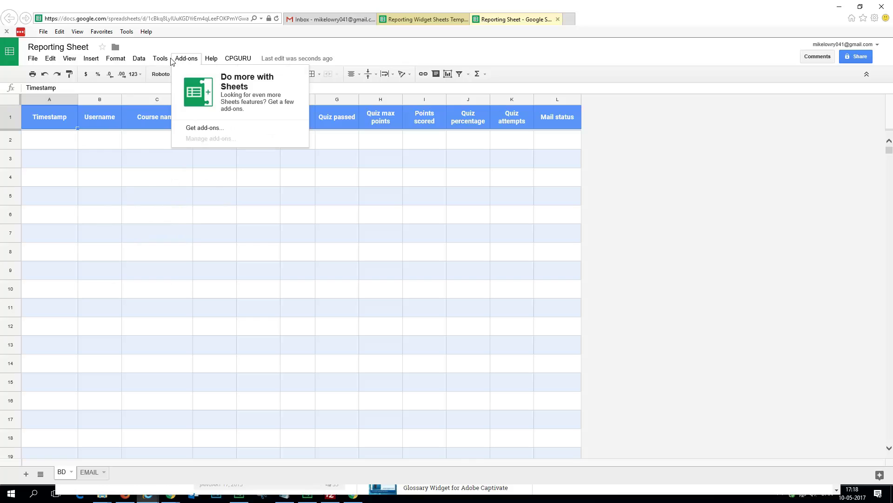
mouse_move(235, 60)
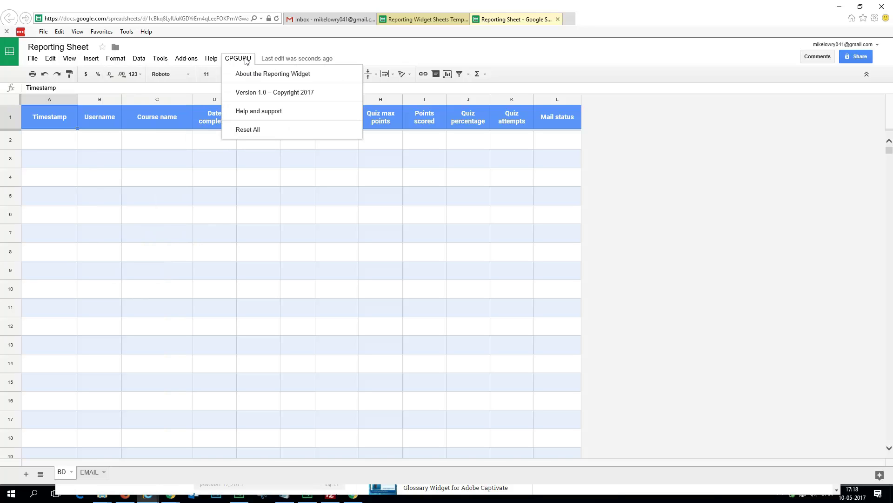
click(427, 19)
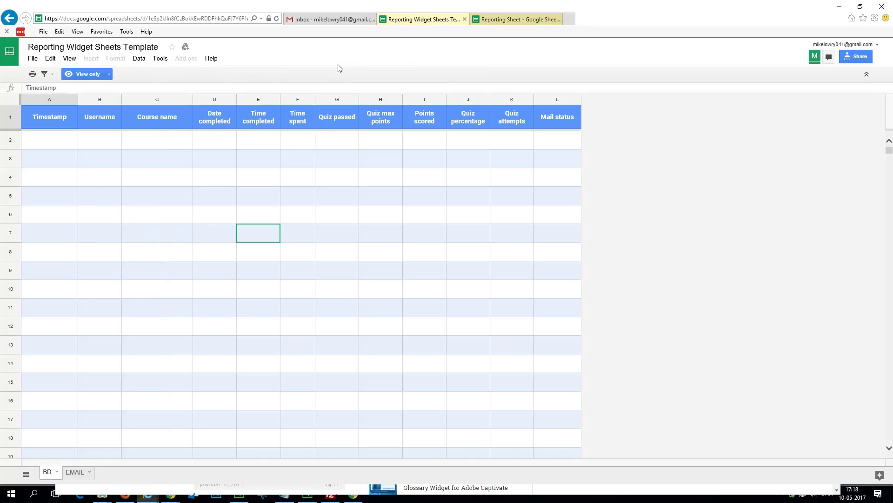
click(10, 52)
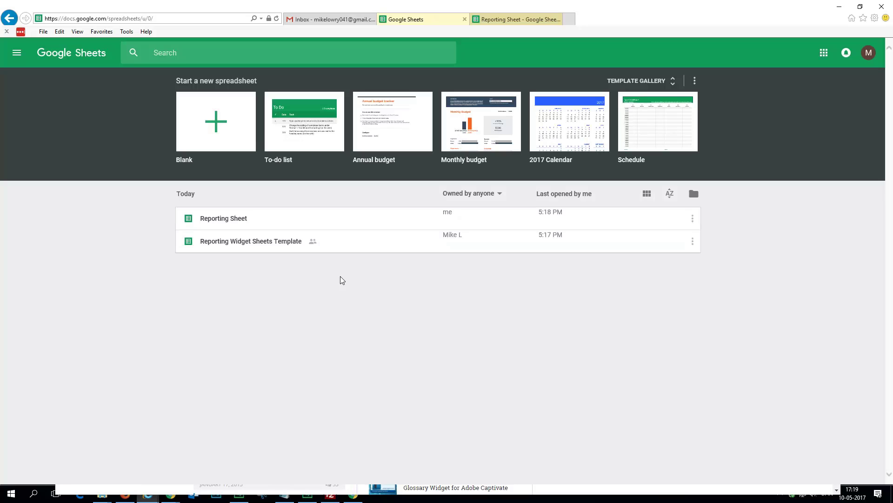
drag(259, 245, 222, 224)
Step: Run CPGURU > Reset All on the Reporting Sheet
click(534, 27)
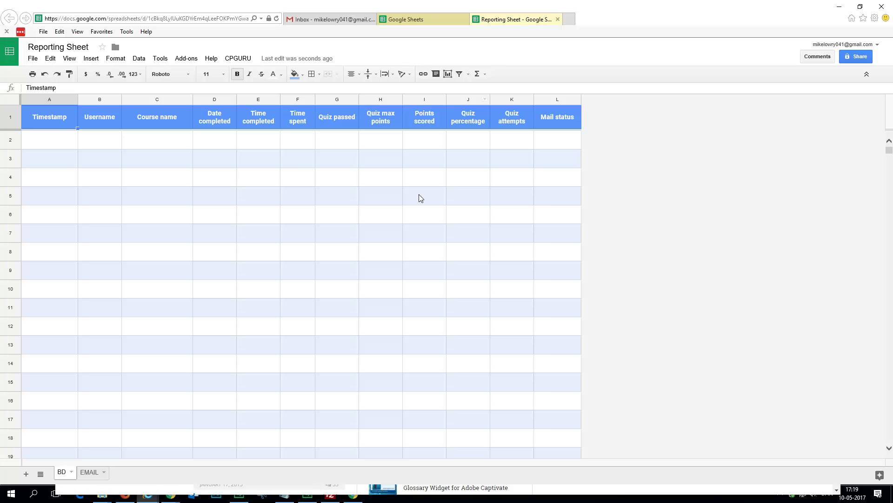
click(237, 59)
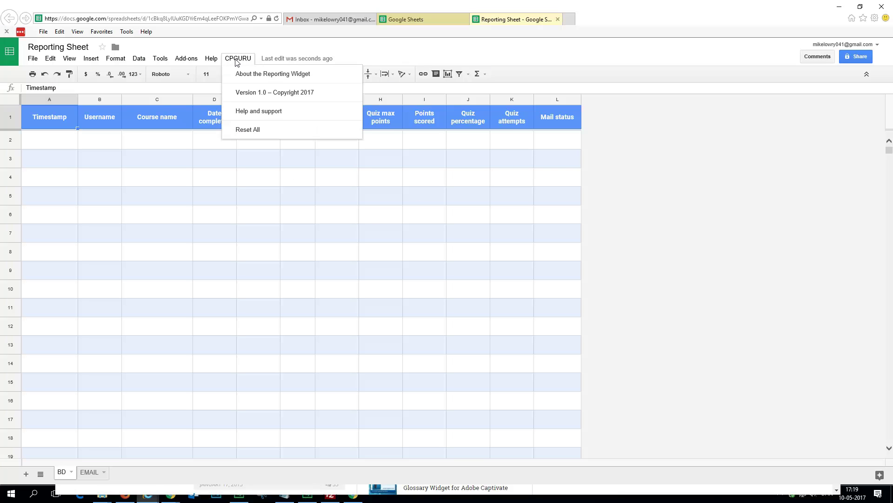
click(259, 130)
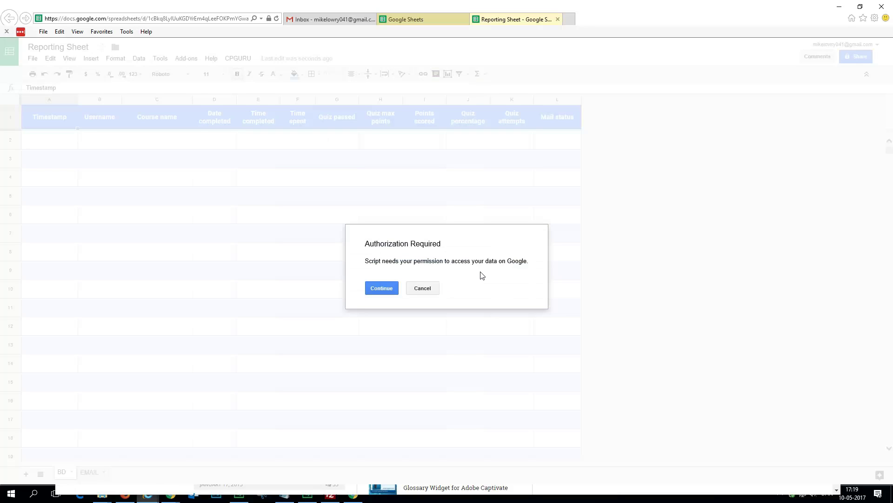
Step: Authorize the script with the Google account, allowing spreadsheet and email access
click(383, 289)
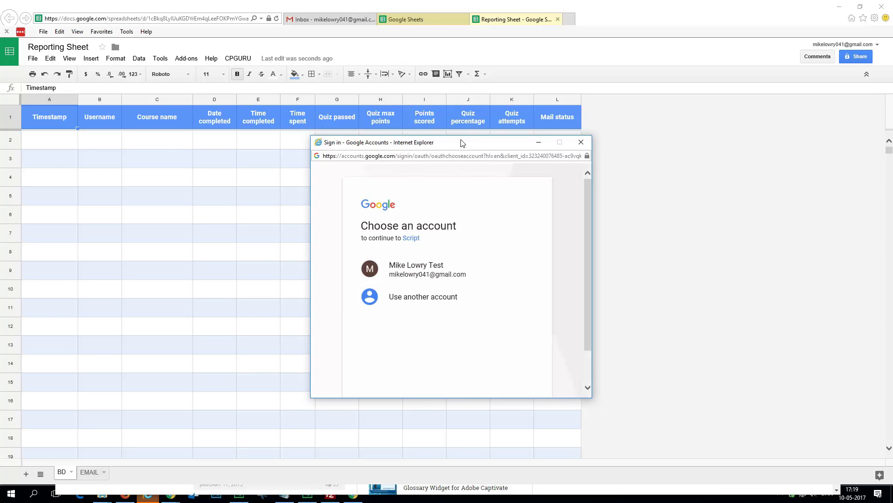
click(427, 269)
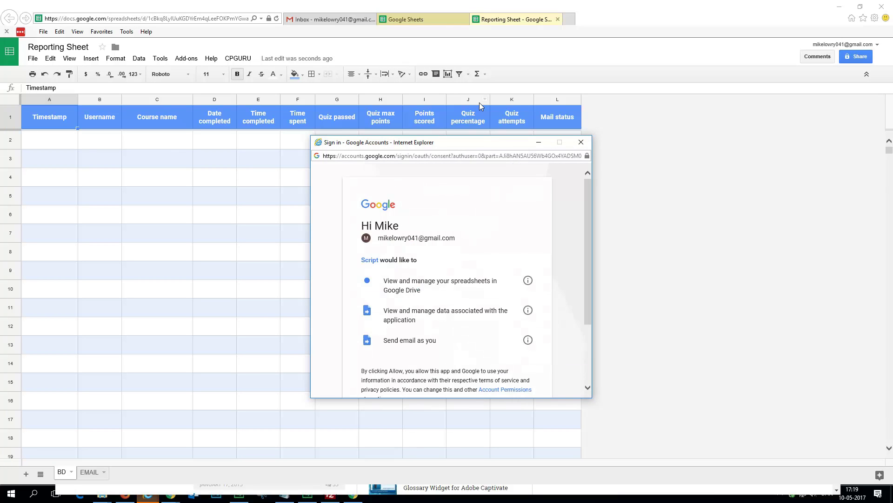
drag(482, 141, 480, 88)
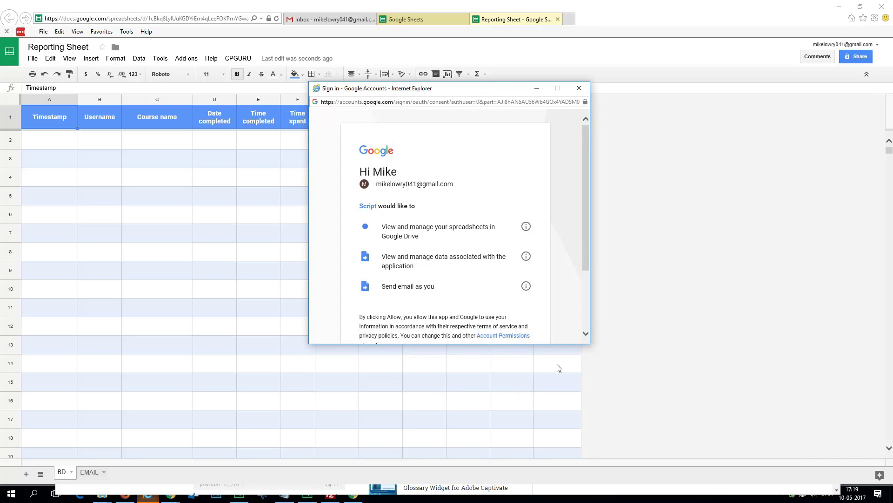
drag(588, 233, 588, 266)
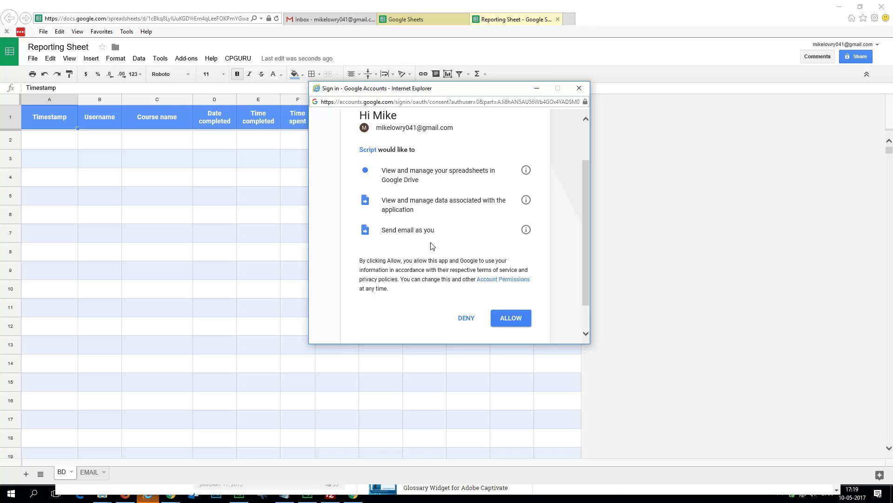
click(511, 322)
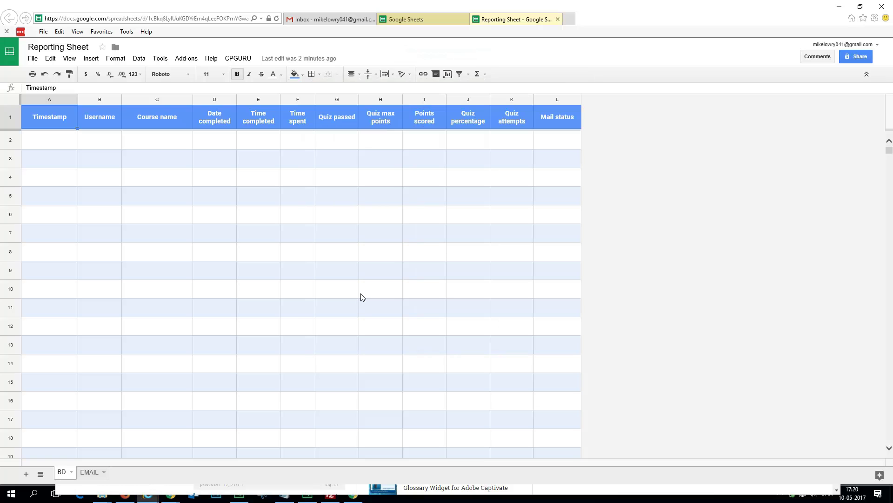
Step: Open the Reporting Sheet's script editor via Tools and choose Publish > Deploy as web app
click(162, 59)
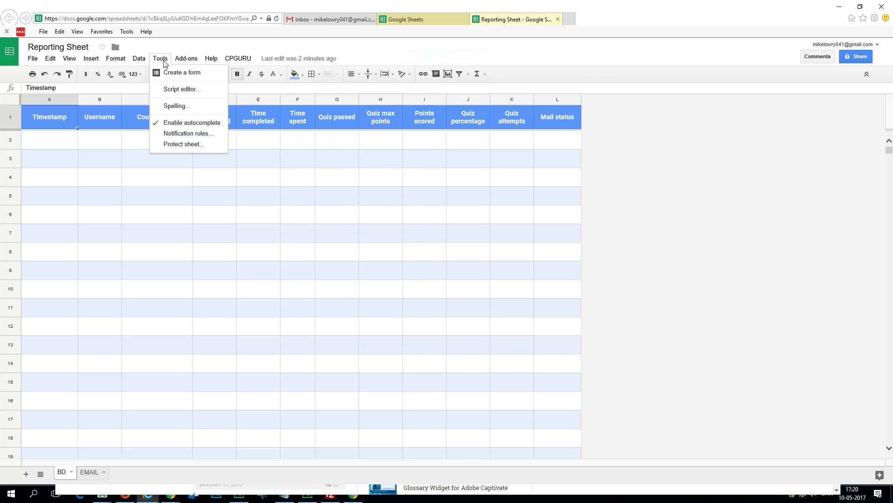
click(190, 91)
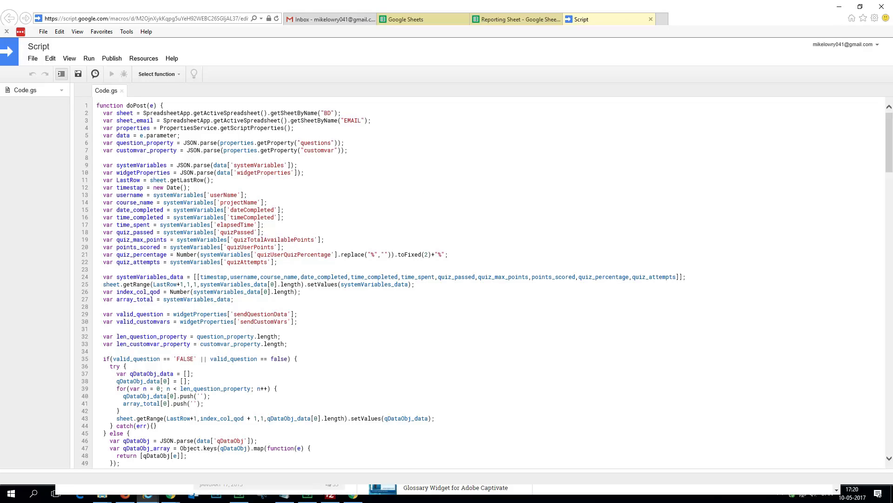
scroll(488, 279, down, 15)
scroll(489, 279, up, 15)
click(114, 59)
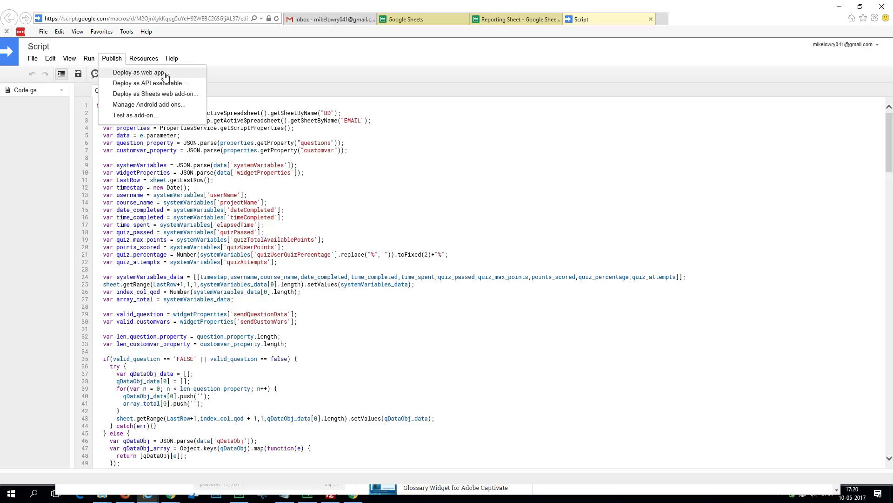
click(166, 76)
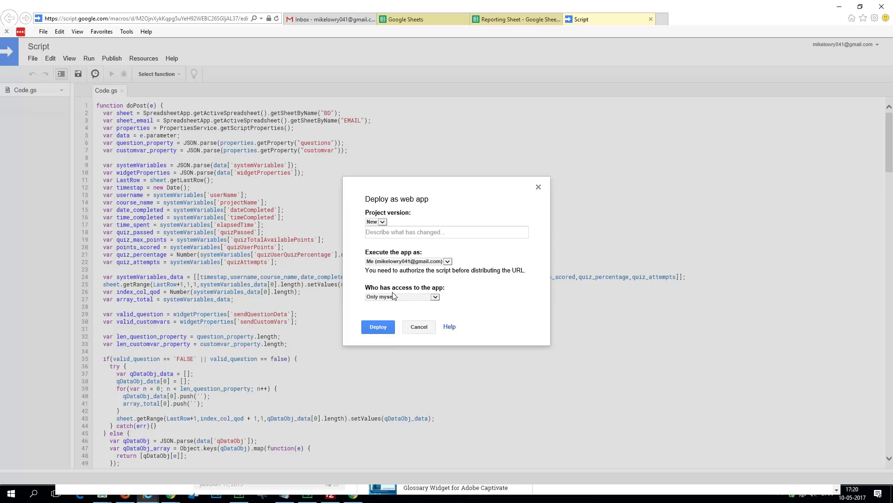
Step: Deploy the web app executing as Me, with access set to 'Anyone, even anonymous'
click(447, 262)
click(431, 262)
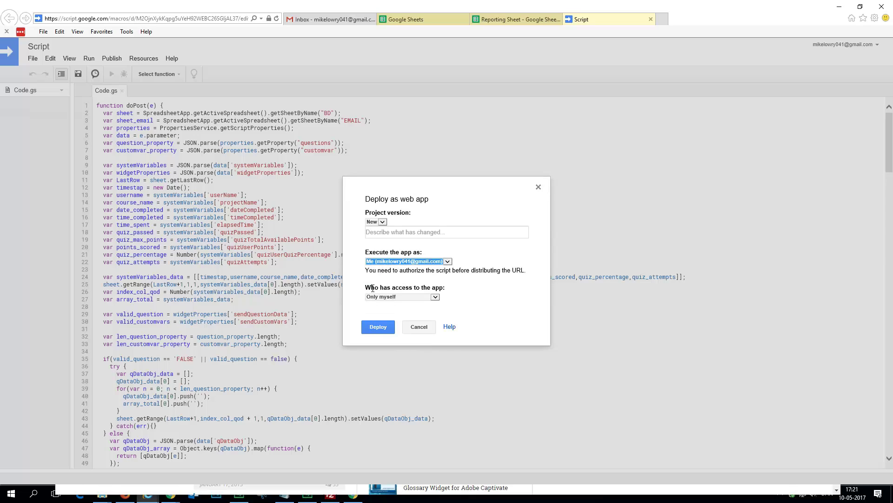
click(437, 297)
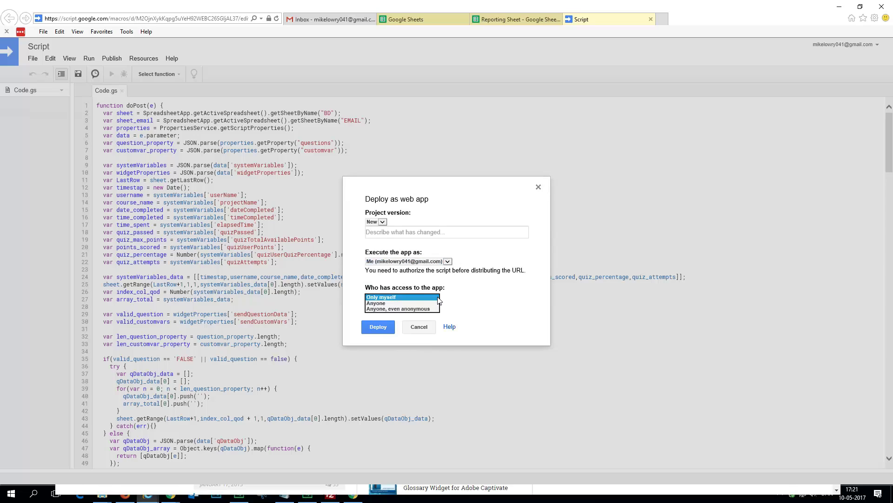
click(412, 309)
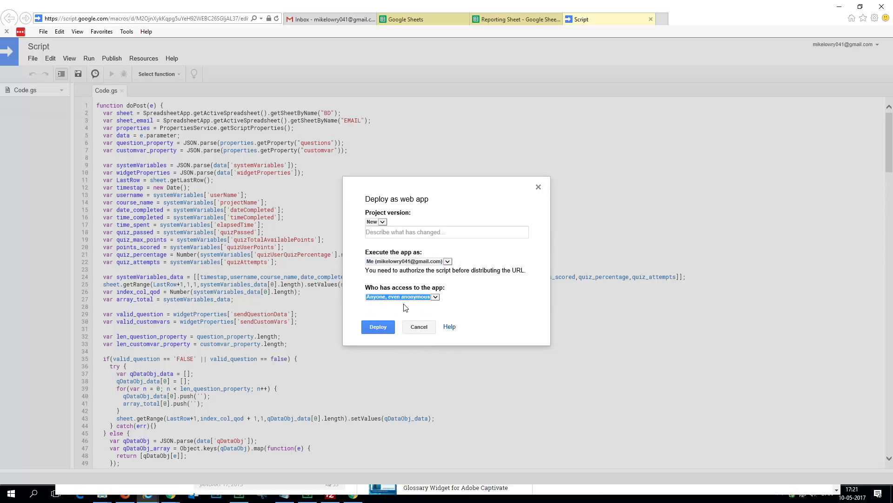
click(381, 326)
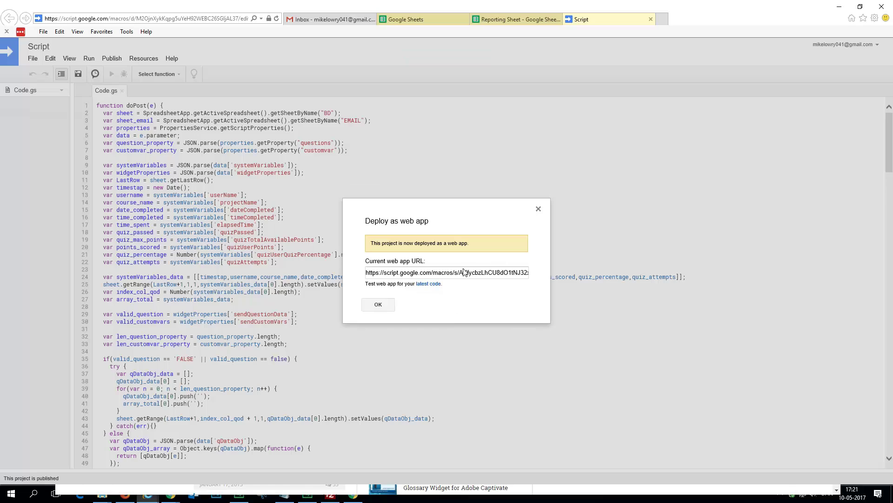
Step: Select and copy the current web app URL
drag(366, 273, 613, 283)
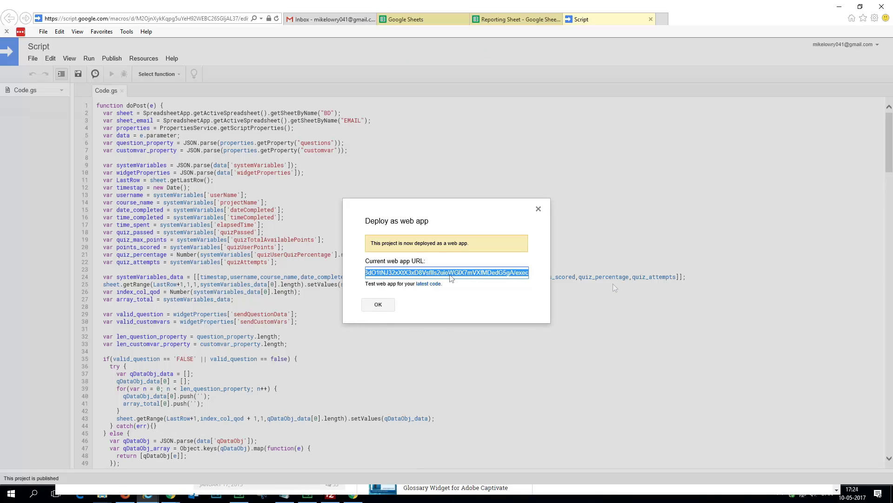
click(452, 276)
triple_click(413, 277)
right_click(420, 273)
click(450, 302)
click(284, 496)
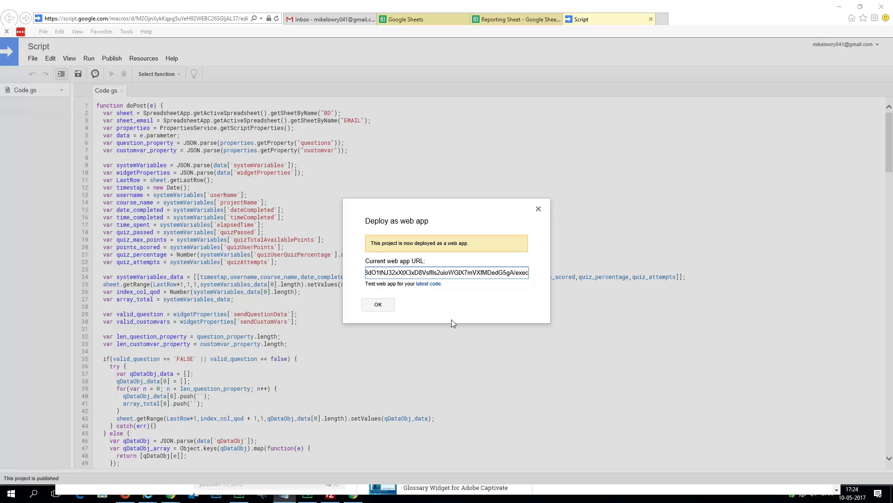
double_click(439, 275)
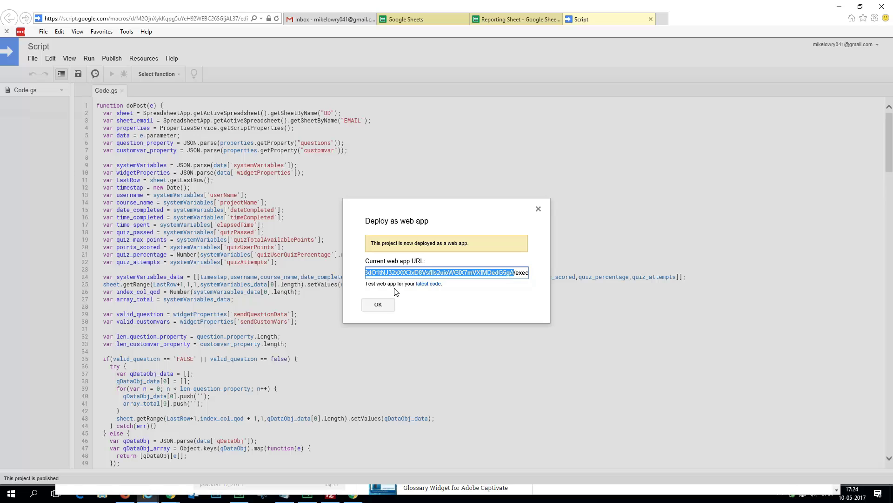
Step: Dismiss the deployment confirmation, close the script, and return to Adobe Captivate
click(392, 304)
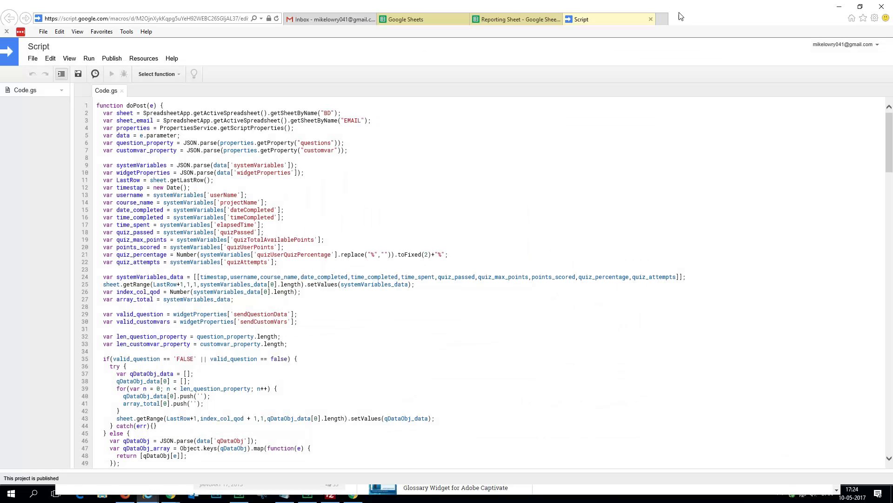
click(650, 19)
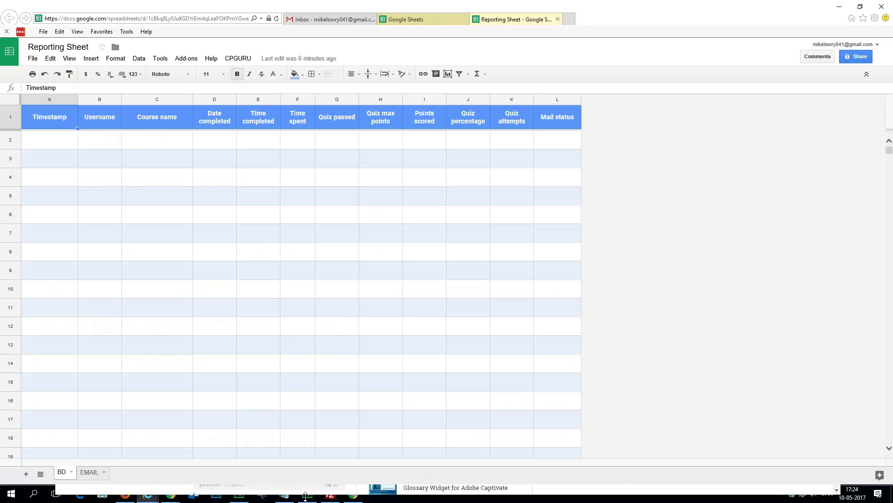
click(305, 494)
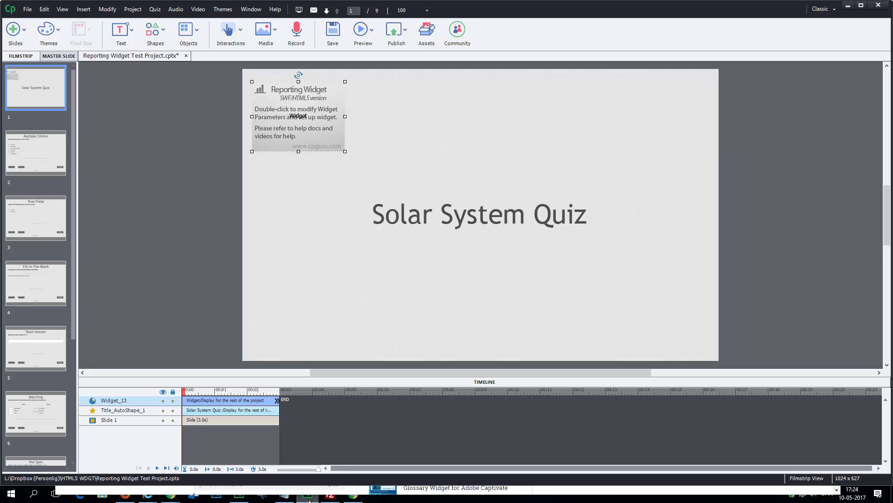
Step: Paste the copied web app URL into the Reporting Widget's Google Web-app URL field
double_click(298, 110)
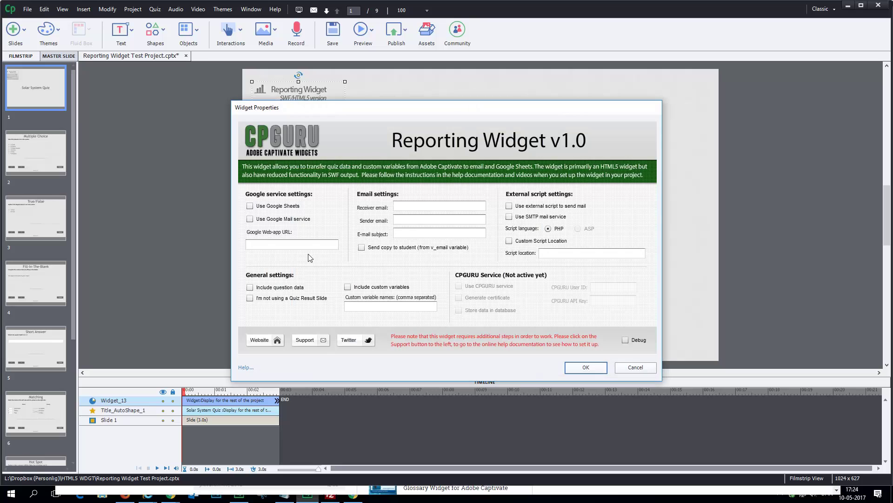
click(268, 246)
right_click(270, 244)
click(300, 269)
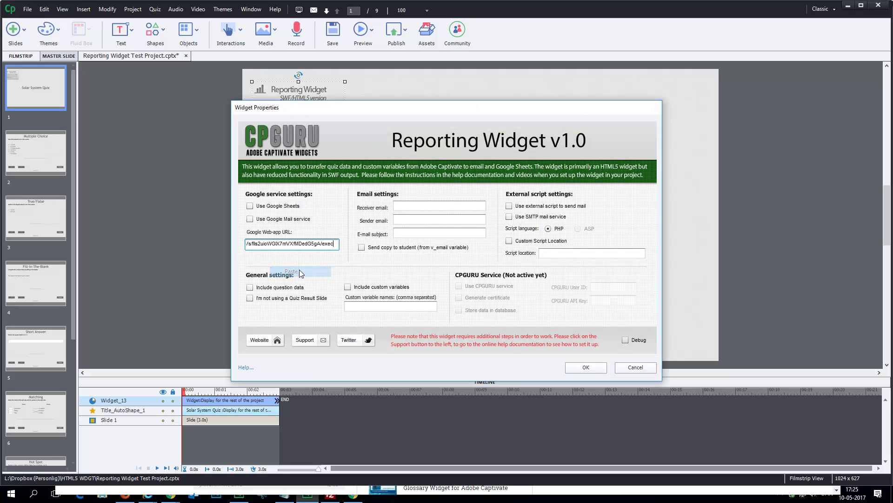
drag(336, 244, 269, 253)
click(308, 244)
key(shift+Home)
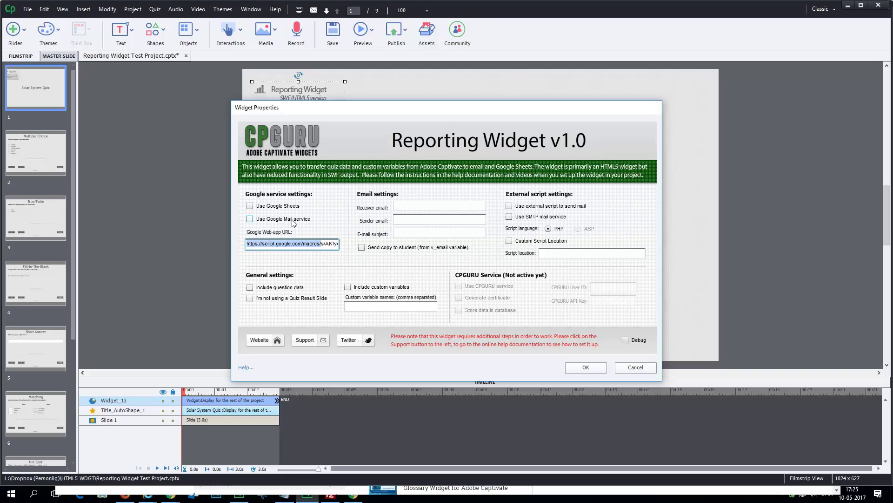
Step: Tick Use Google Sheets and Use Google Mail service in the widget settings
click(250, 206)
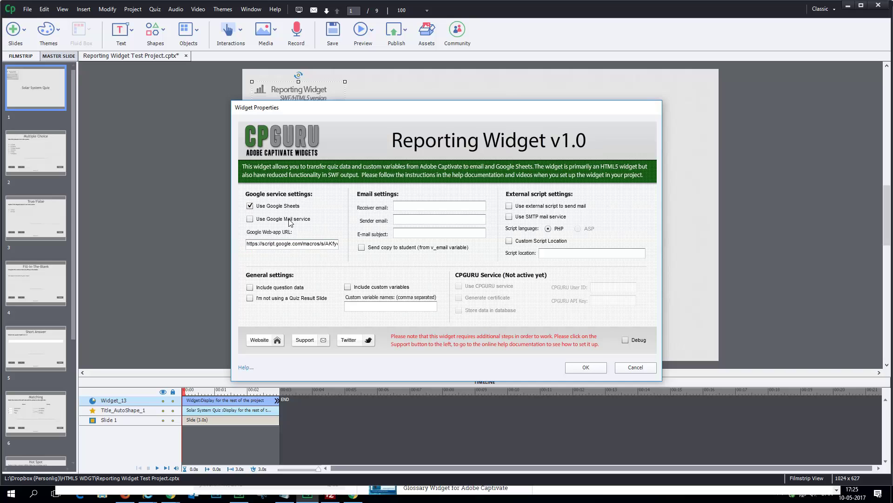
click(261, 221)
click(399, 207)
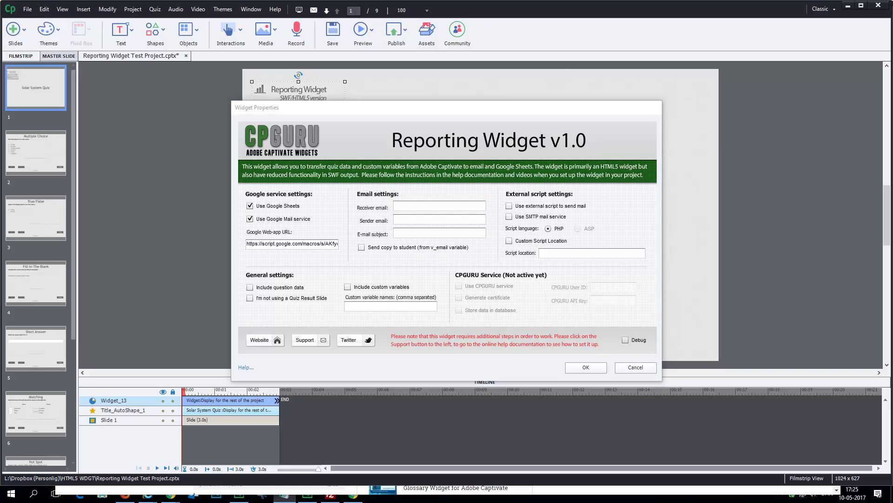
Step: Paste the receiver e-mail, enter the sender e-mail, and type the subject 'Testign testing'
right_click(425, 207)
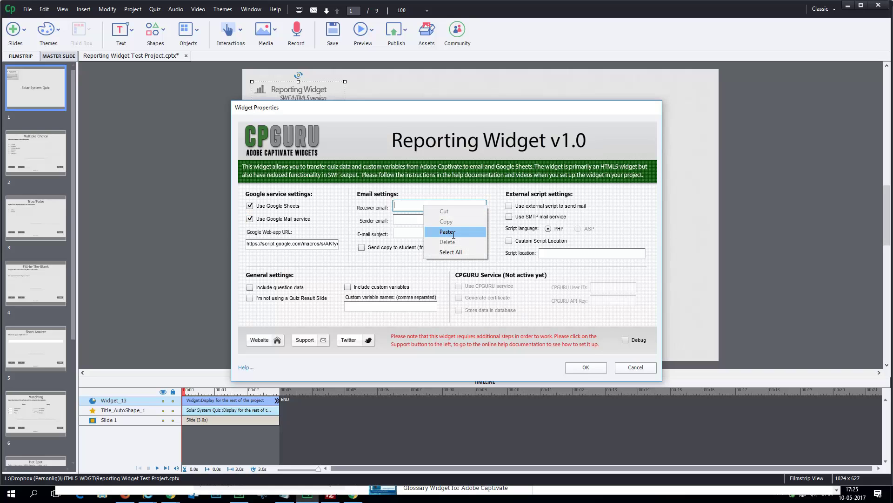
click(447, 232)
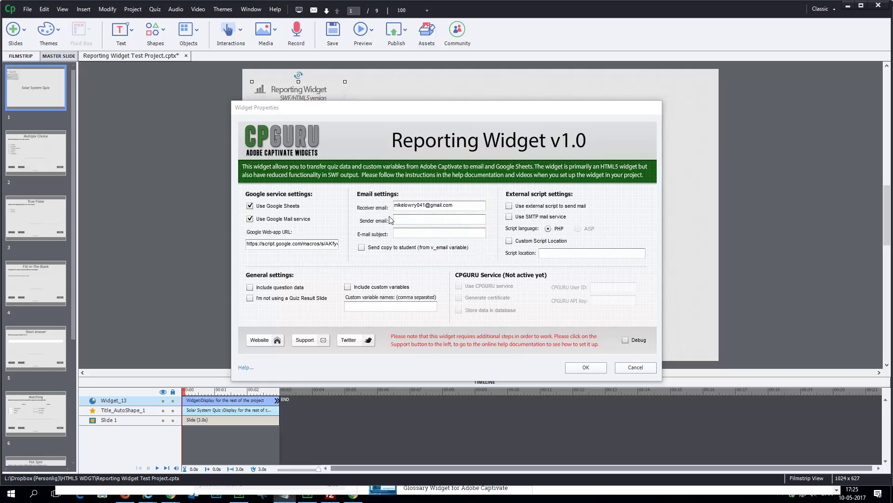
click(434, 219)
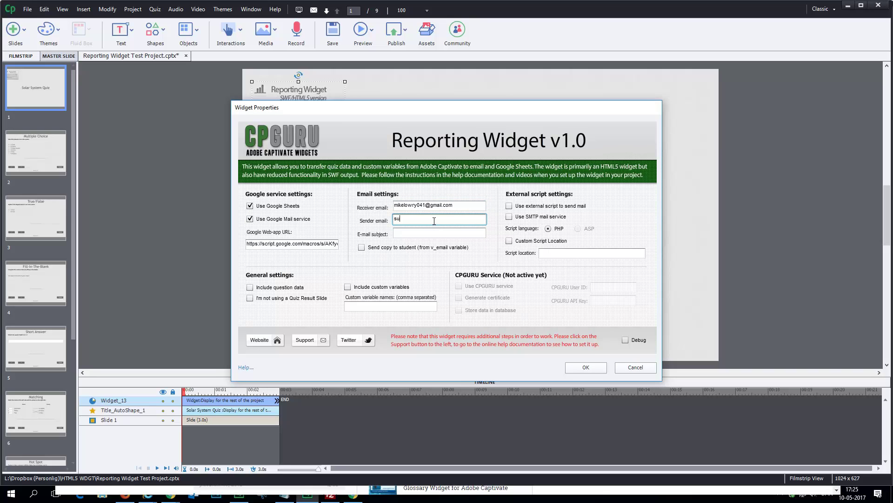
click(437, 234)
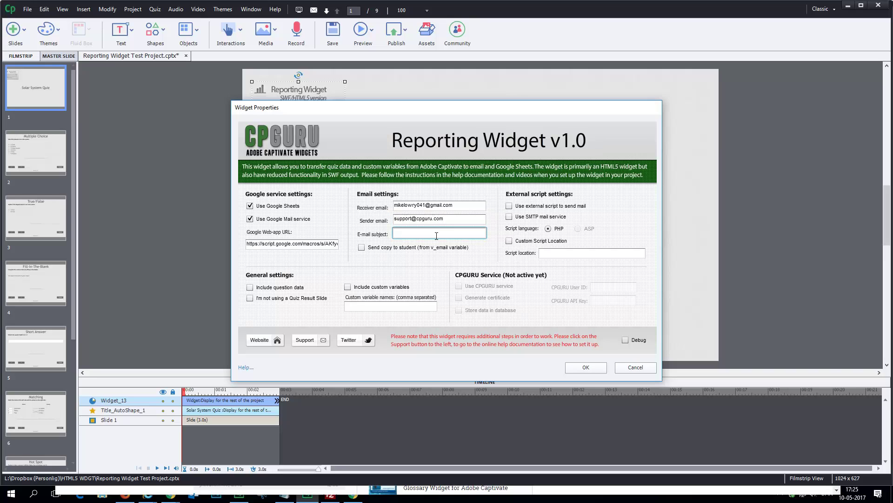
text(Testign)
text( testing)
Step: Include question data and custom variables, pasting the variable names v_custom01–v_custom04
click(268, 290)
click(348, 287)
key(alt+Tab)
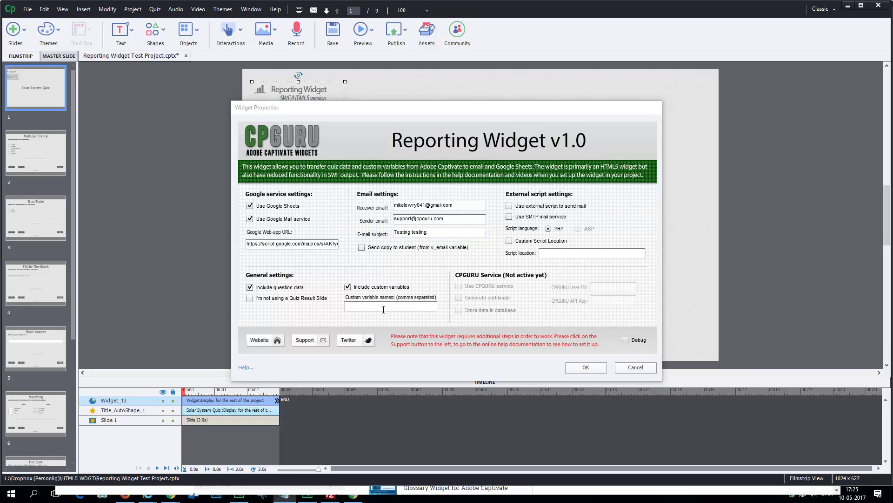
click(363, 306)
right_click(367, 308)
click(389, 334)
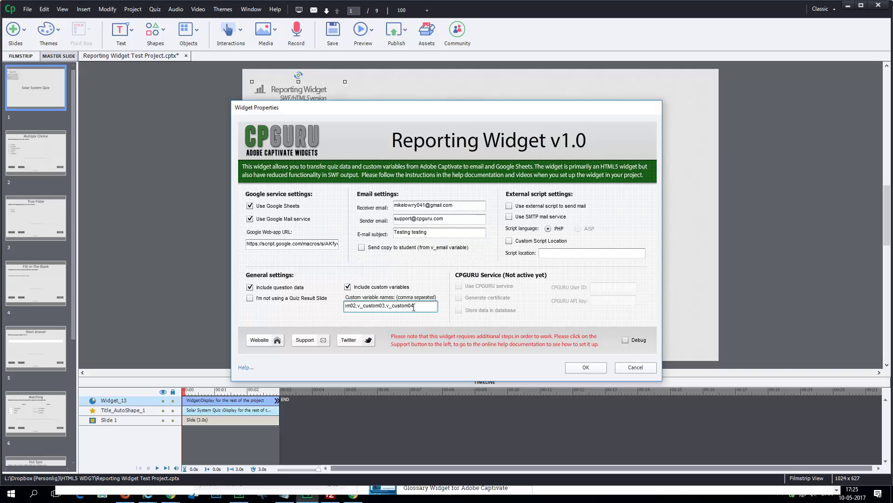
key(ctrl+a)
click(387, 307)
click(553, 206)
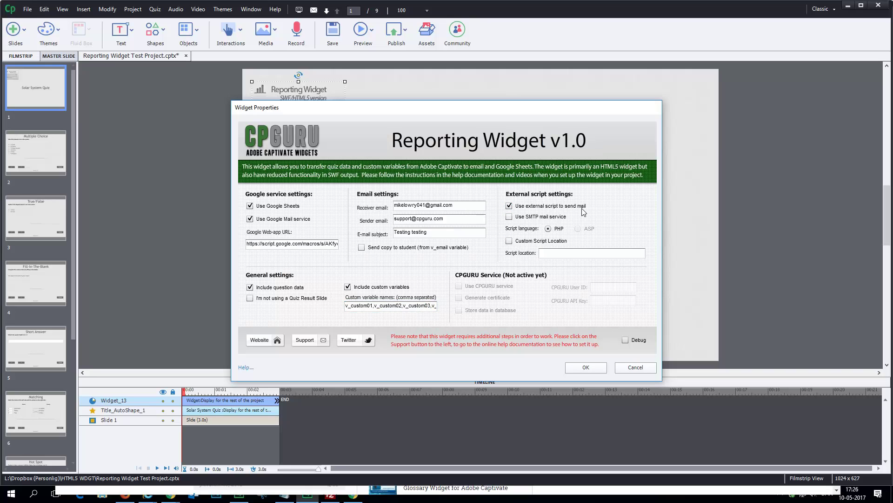
click(541, 241)
click(557, 255)
text(http://w)
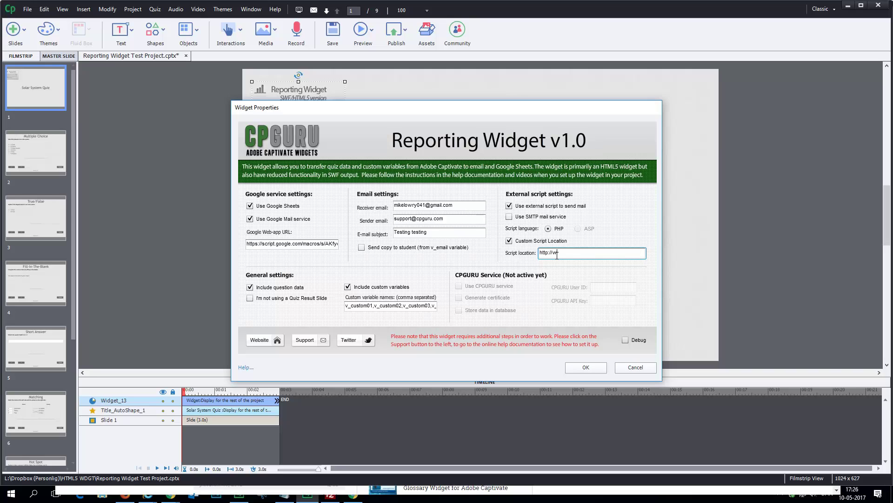
text(ww.cpguru.cmom/script/)
click(591, 370)
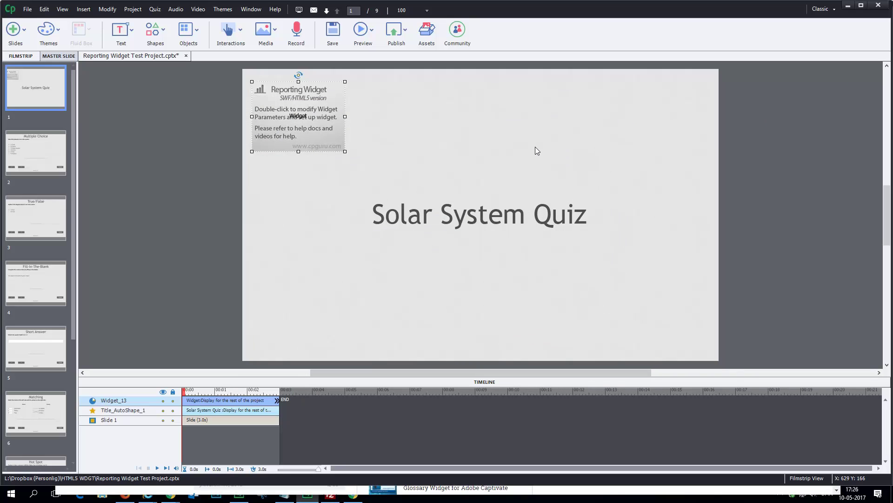
Step: Keep the widget displayed for Rest of Project, nudge it toward the top-left, then view the Multiple Choice slide
key(shift+F9)
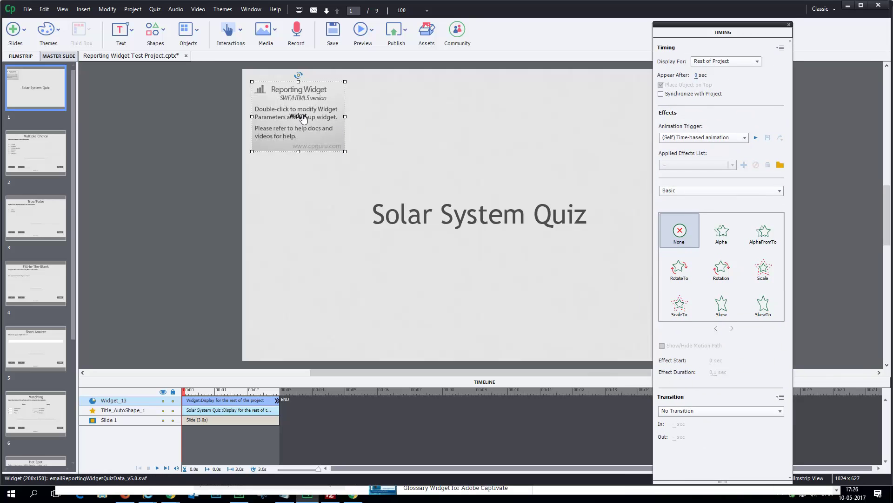
click(717, 62)
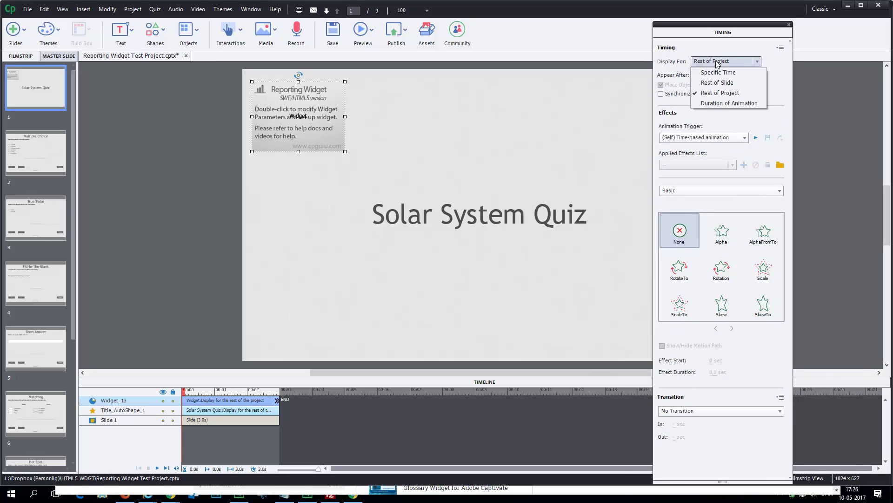
click(731, 93)
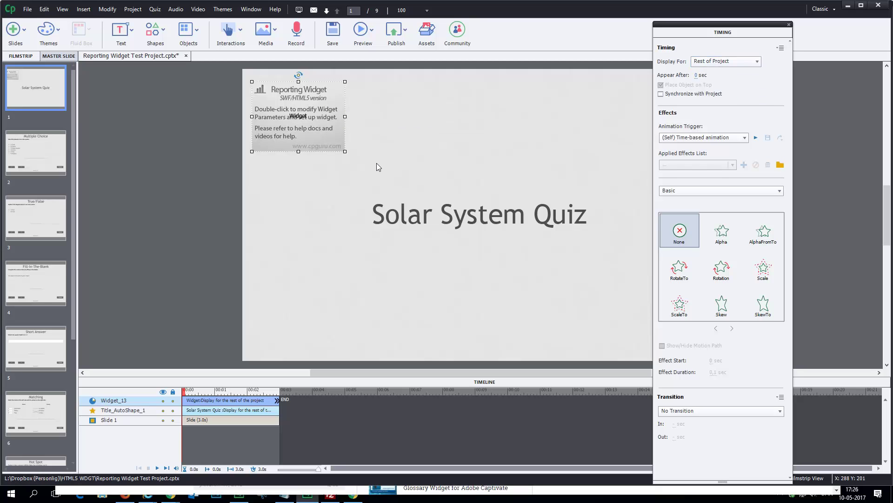
drag(313, 108, 307, 100)
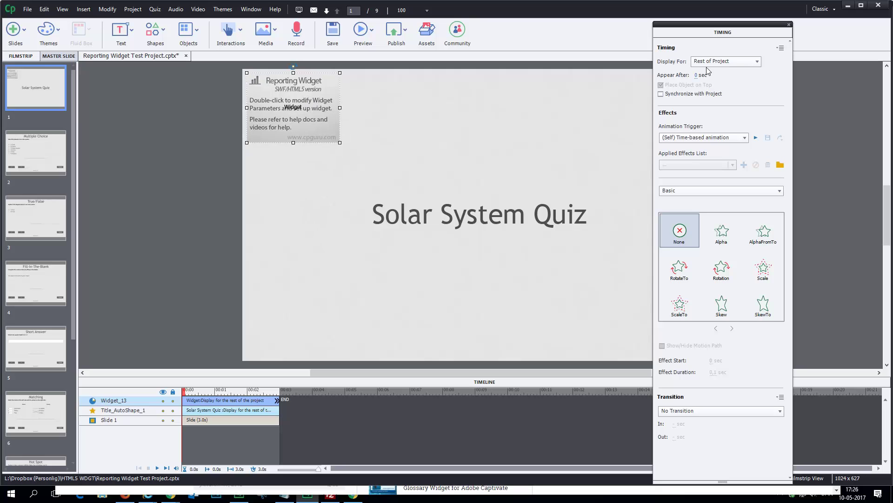
double_click(719, 32)
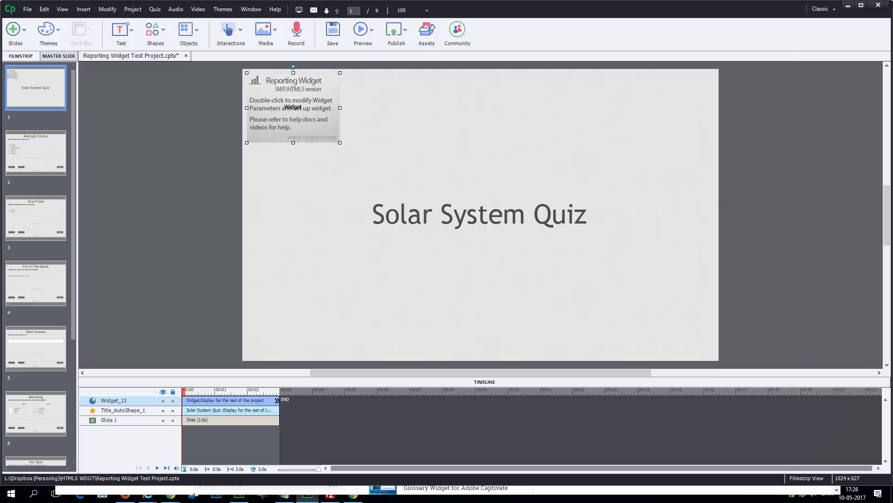
click(27, 154)
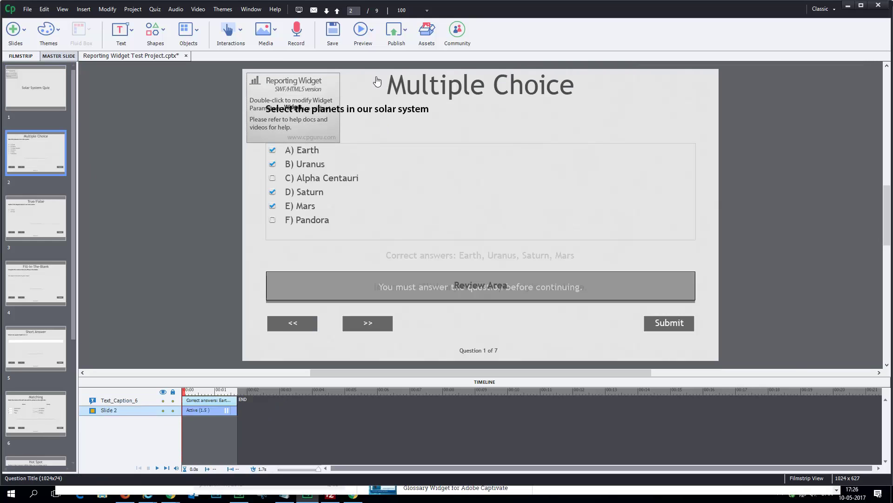
Step: Check the True/False, Fill-In-The-Blank and Short Answer slides, then return to the title slide
click(44, 214)
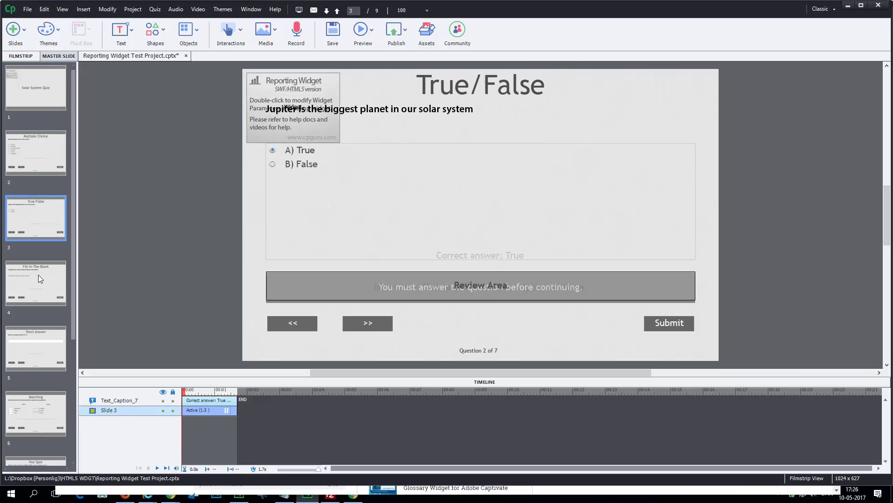
click(38, 278)
click(41, 342)
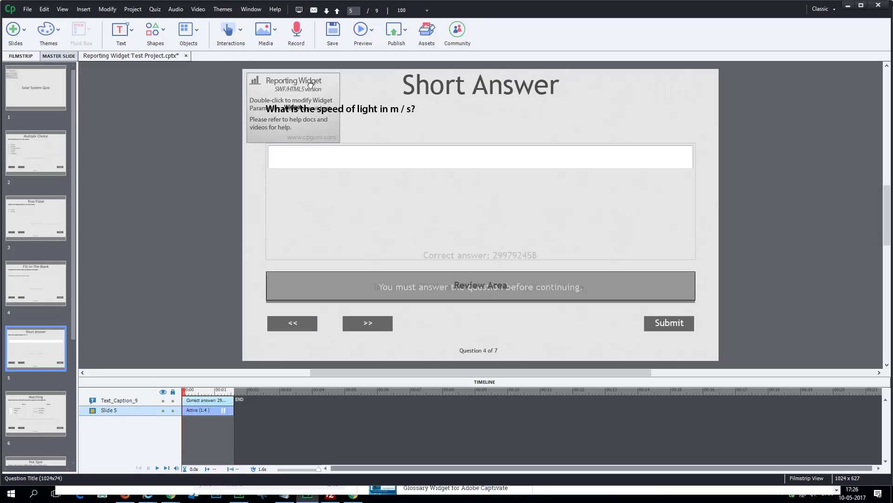
click(45, 88)
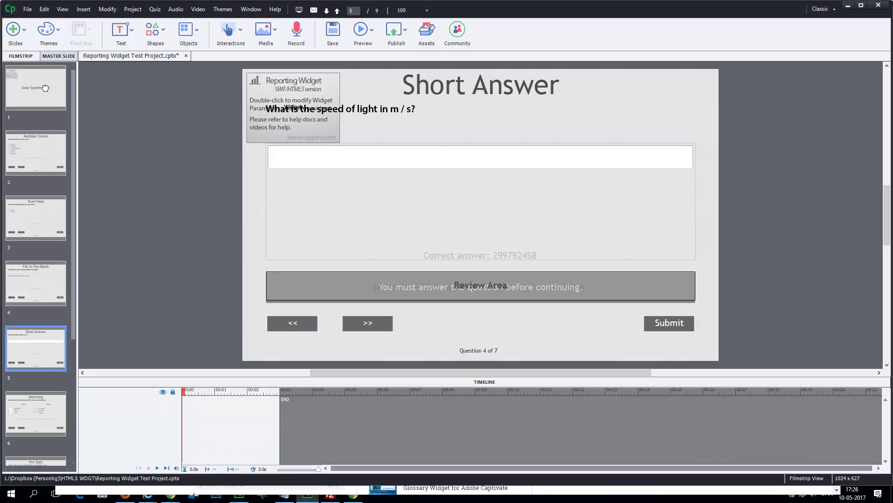
Step: Hide the Reporting Widget, step through the quiz slides without it, then make it visible again on slide 1
click(285, 99)
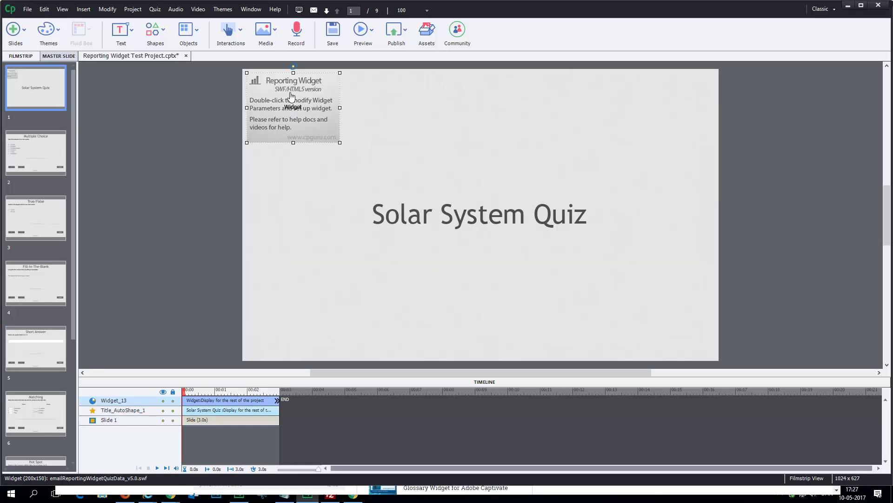
click(163, 400)
click(16, 166)
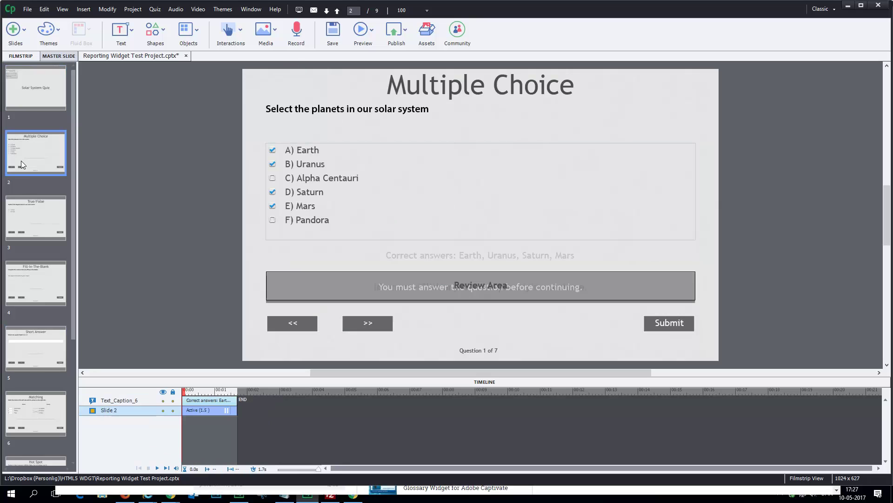
click(40, 216)
click(36, 279)
click(38, 331)
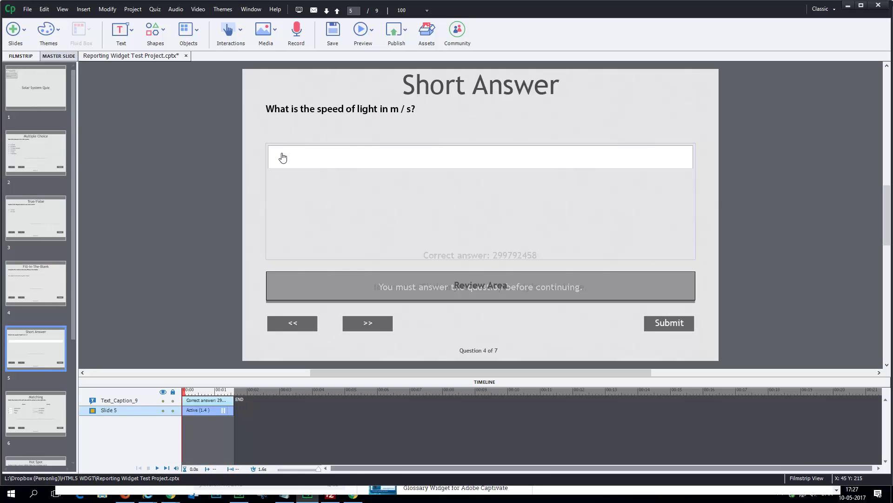
click(31, 91)
click(162, 400)
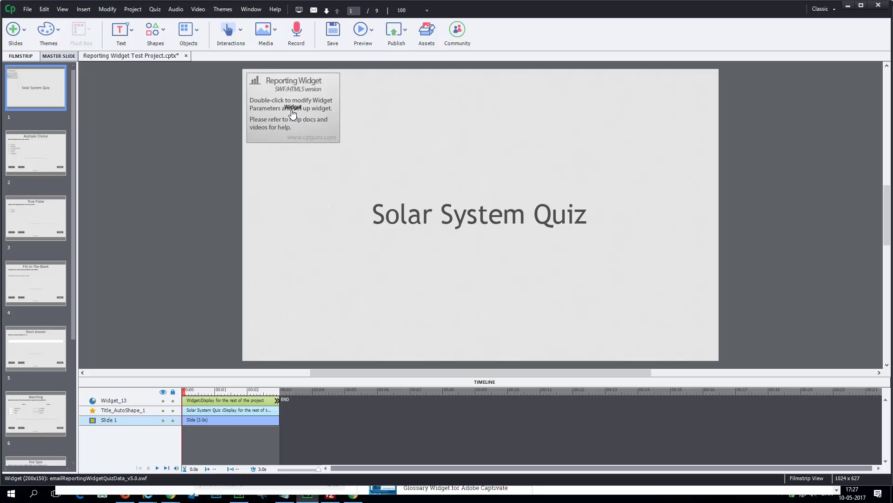
Step: Publish to My Computer with the project title changed to 'testing'
key(shift+F12)
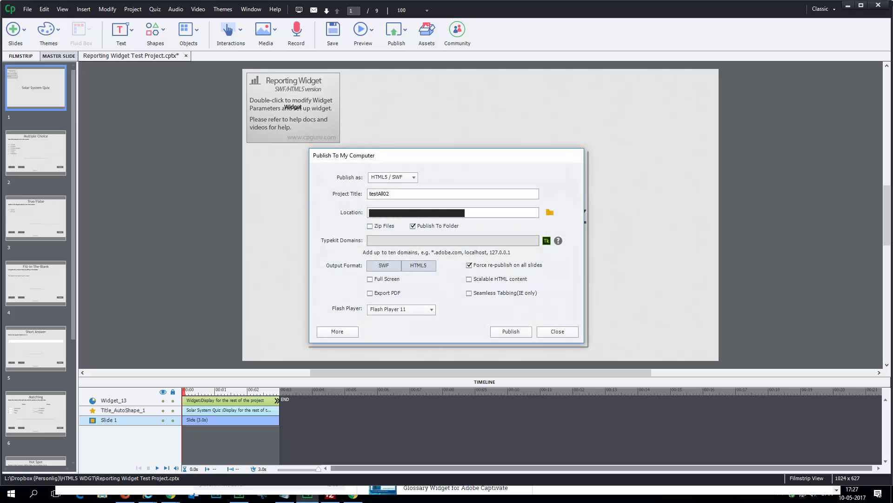
key(Tab)
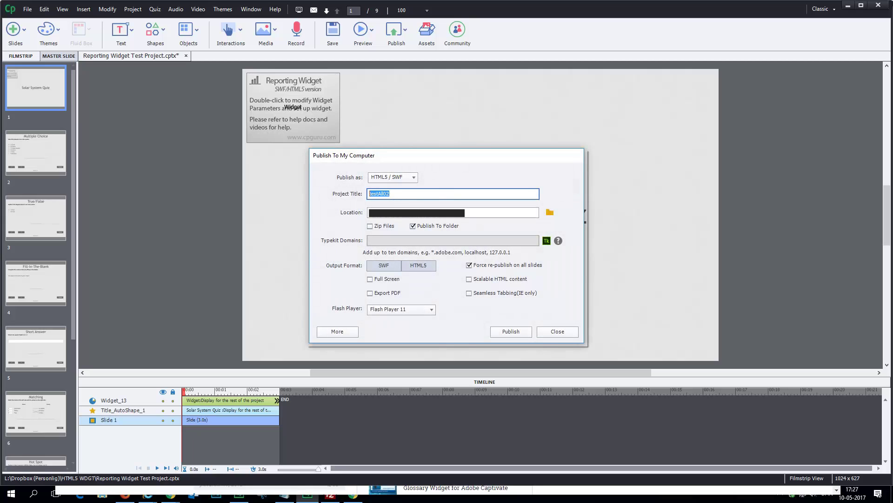
text(testing)
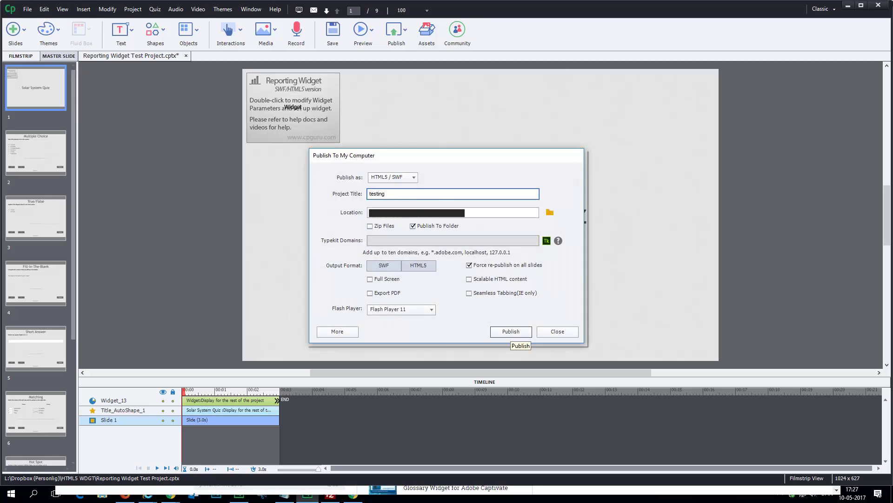
click(511, 331)
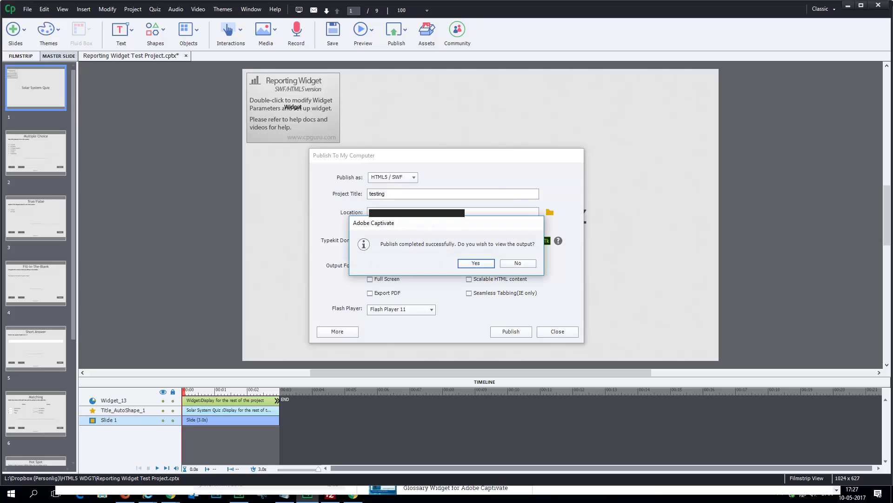
Step: Decline viewing the published output and close the publish dialogs
key(Tab)
key(Return)
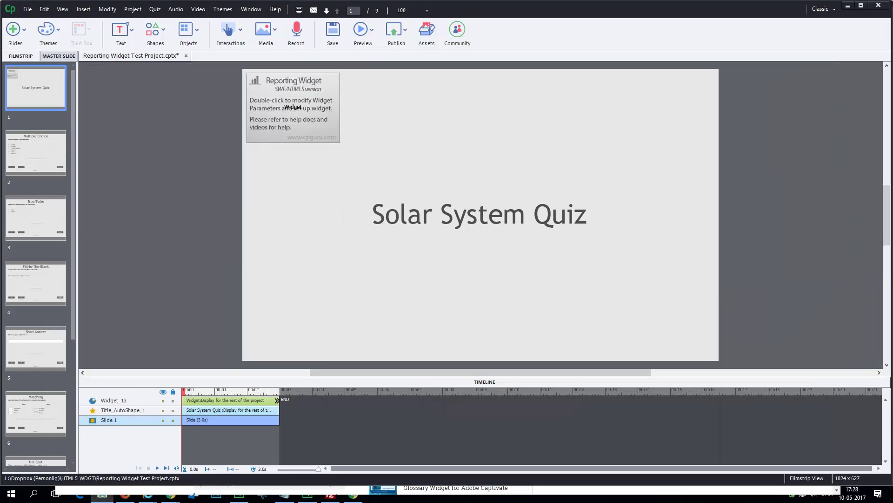
Step: In Chrome, change the quiz address to the newly published testing/ folder and load it
click(170, 494)
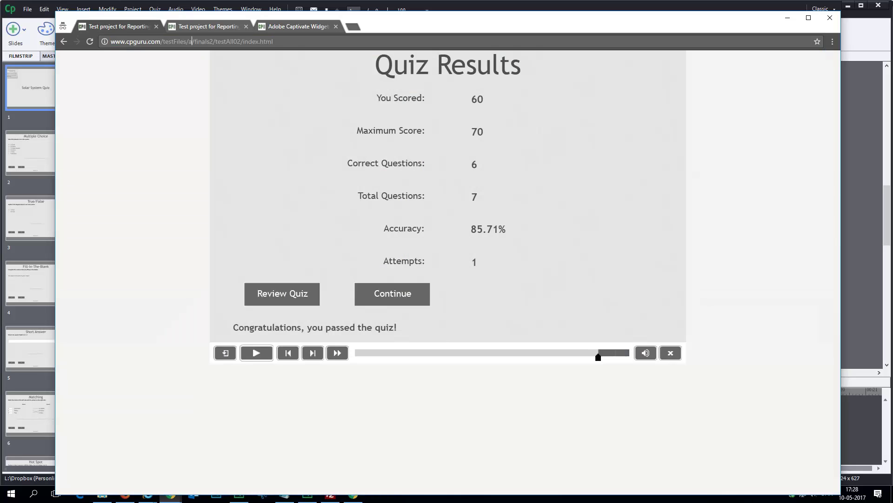
key(ctrl+l)
click(202, 41)
key(BackSpace)
key(BackSpace)
key(BackSpace)
key(BackSpace)
key(BackSpace)
key(BackSpace)
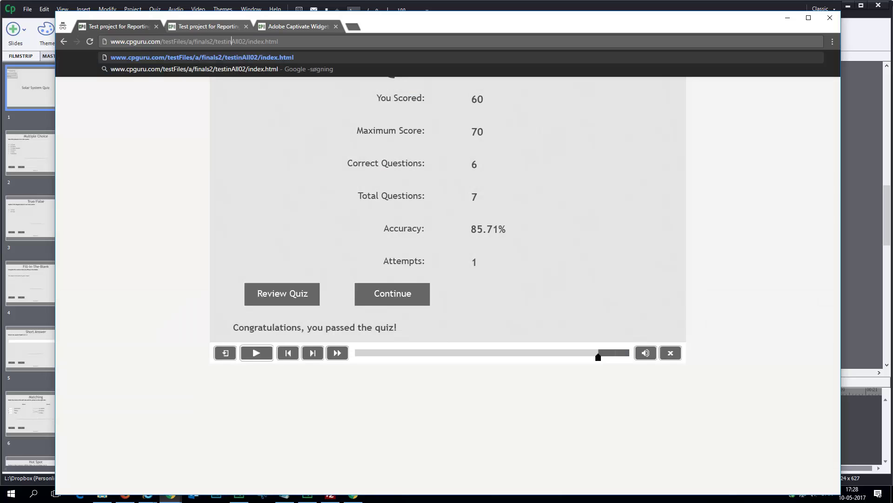
text(ing)
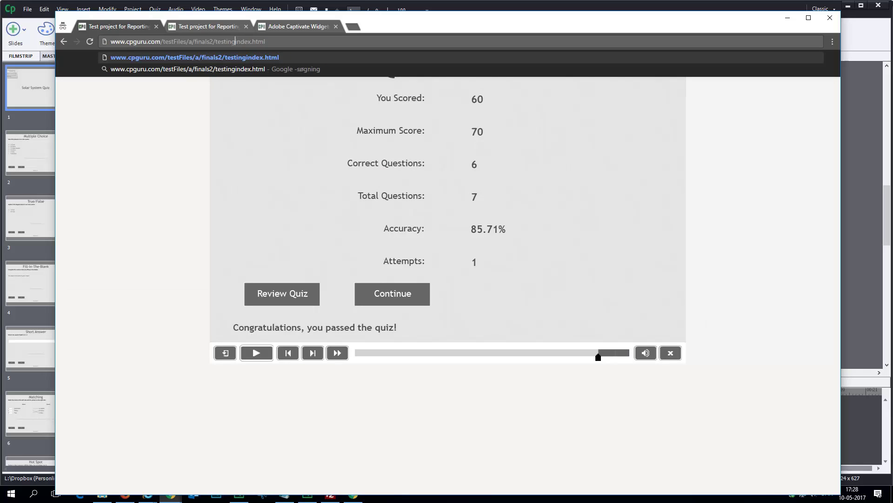
text(/)
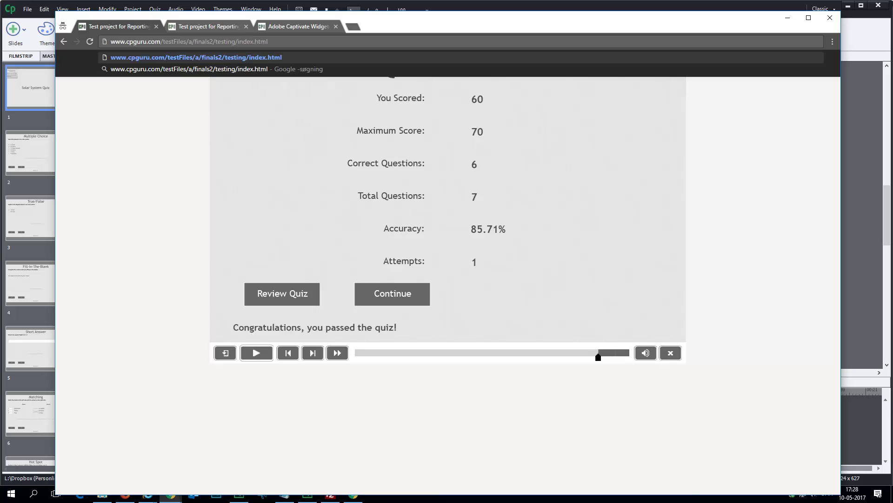
key(Return)
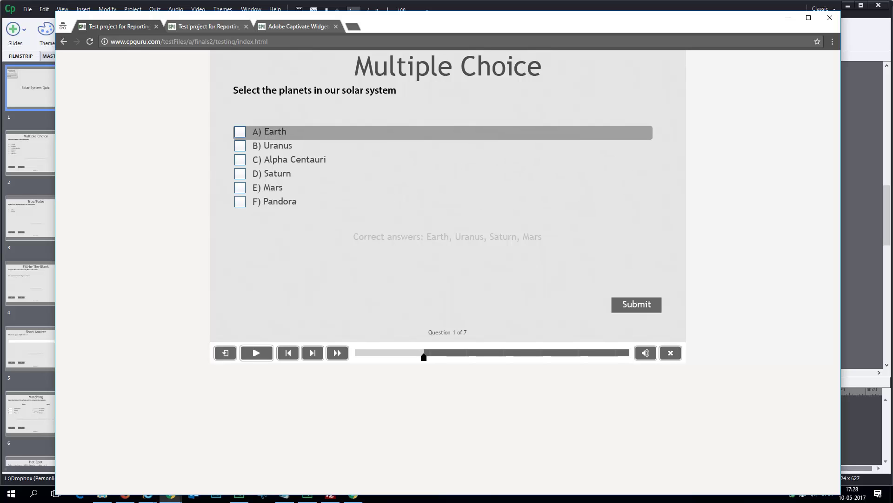
Step: Answer the multiple-choice question with Earth, Uranus, Saturn and Mars, and the True/False question with True
click(240, 131)
click(240, 146)
click(240, 174)
click(240, 188)
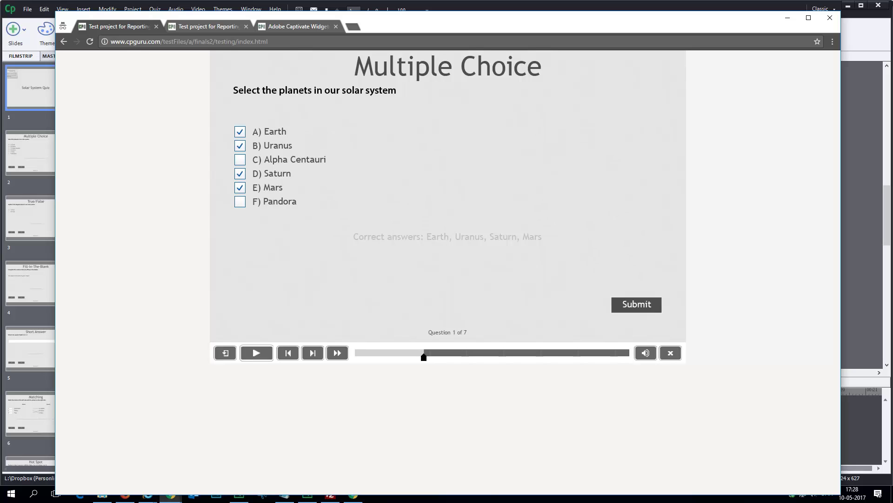
click(637, 305)
click(636, 305)
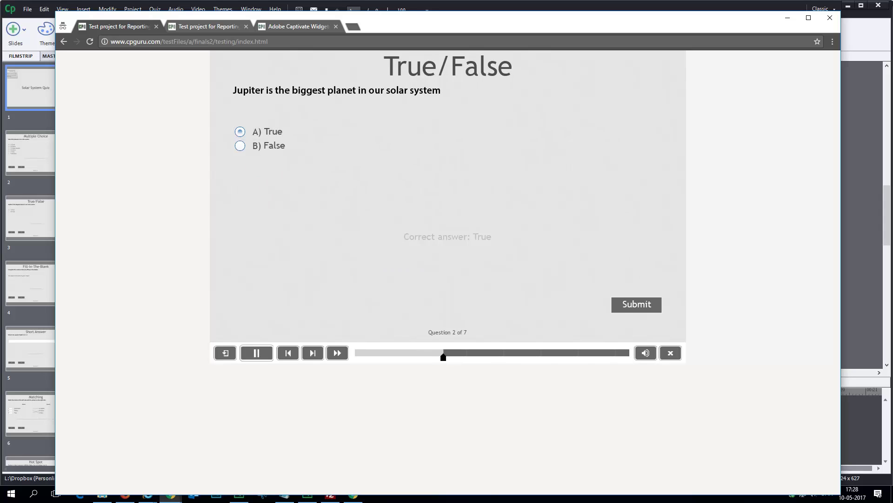
click(636, 305)
click(637, 304)
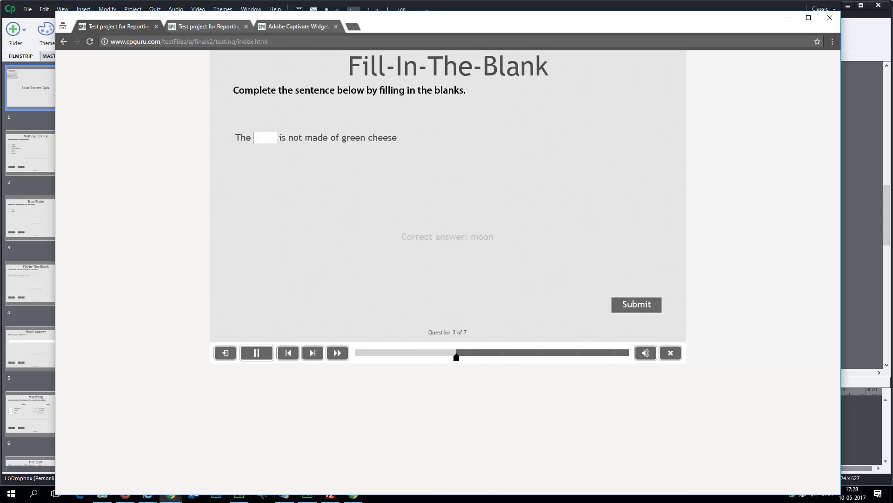
Step: Answer the fill-in-the-blank with 'moon' and the speed-of-light question with 299792458
click(265, 138)
text(moon)
key(Return)
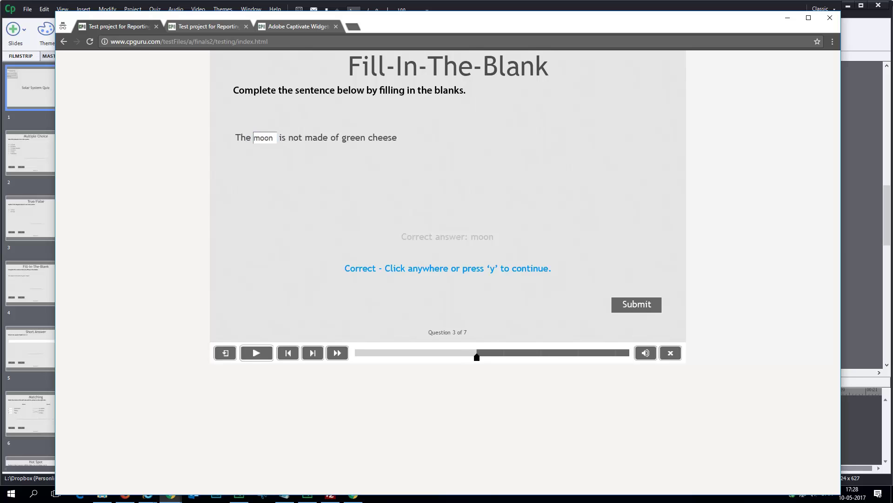
text(y)
text(299)
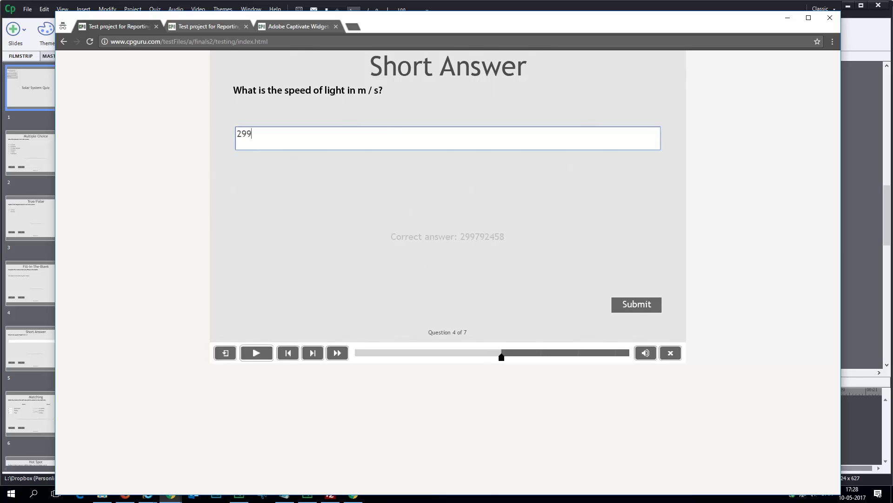
text(792458)
key(Return)
key(y)
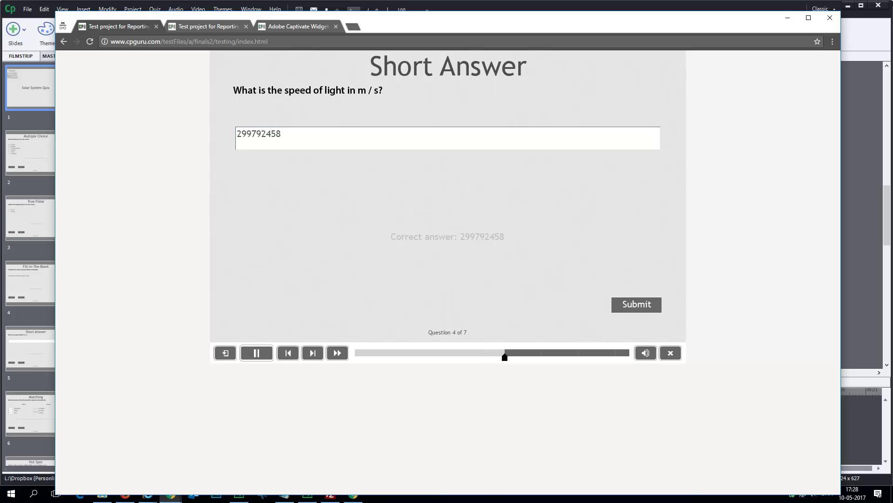
Step: Match Ganymedes with Jupiter, Phobos with Mars and Titan with Saturn, and submit
click(263, 155)
click(259, 169)
click(263, 171)
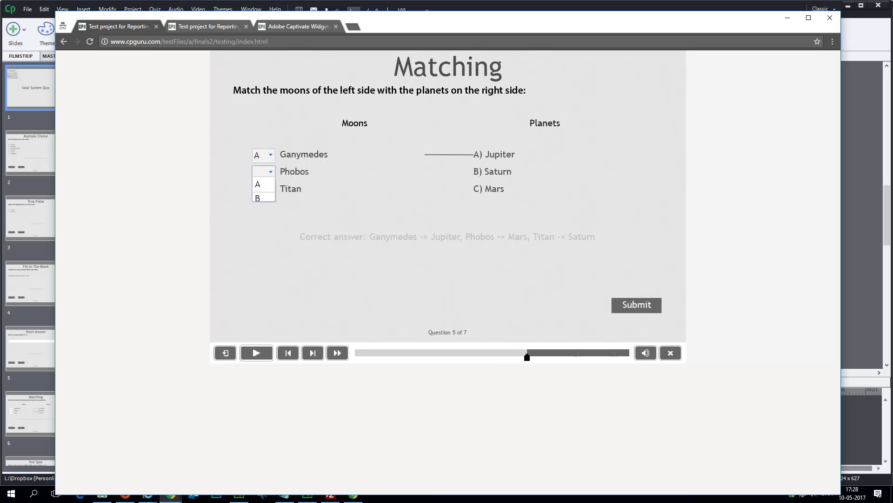
click(257, 214)
click(263, 189)
click(257, 216)
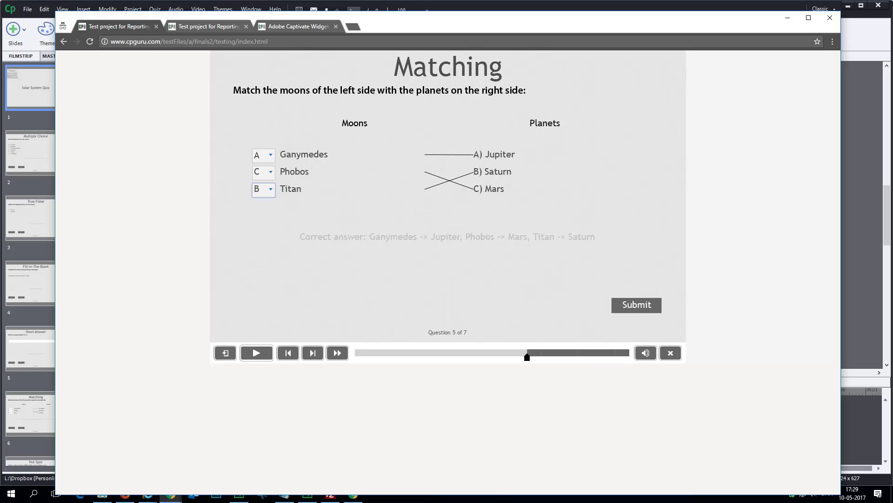
click(637, 305)
key(y)
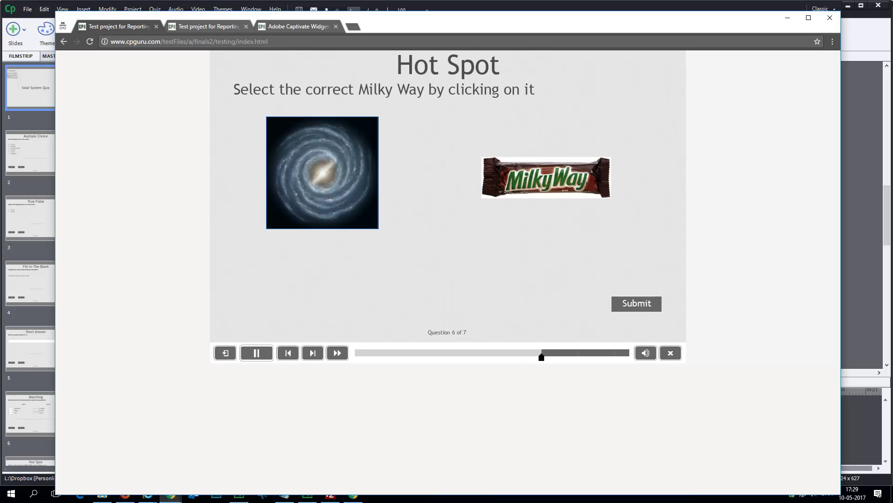
Step: Pick the galaxy as the Milky Way, reorder the planet sequence, and confirm the results were sent
click(325, 165)
click(637, 303)
key(y)
mouse_move(254, 215)
mouse_down()
mouse_move(254, 145)
mouse_move(230, 201)
mouse_move(253, 215)
mouse_up()
drag(254, 145, 253, 187)
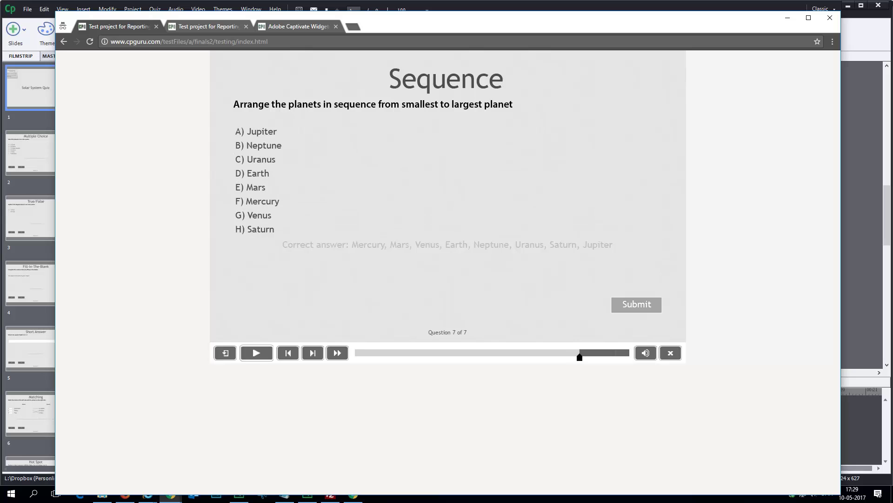
click(636, 303)
key(y)
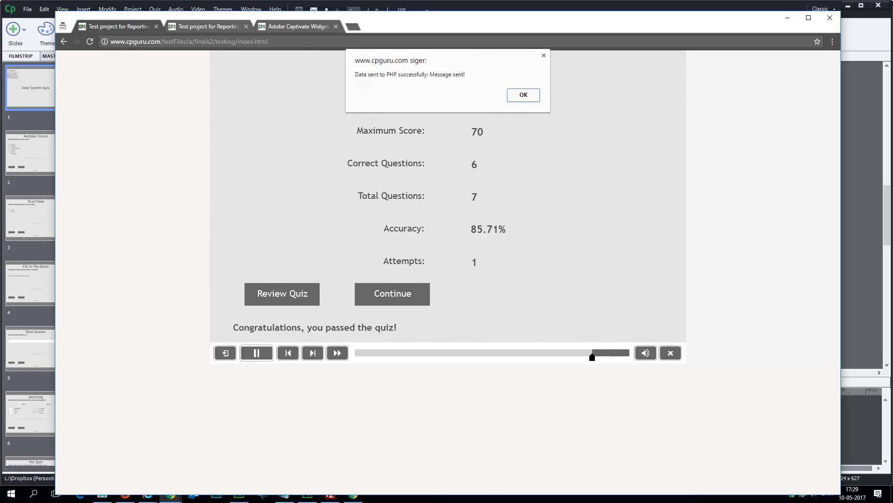
key(Return)
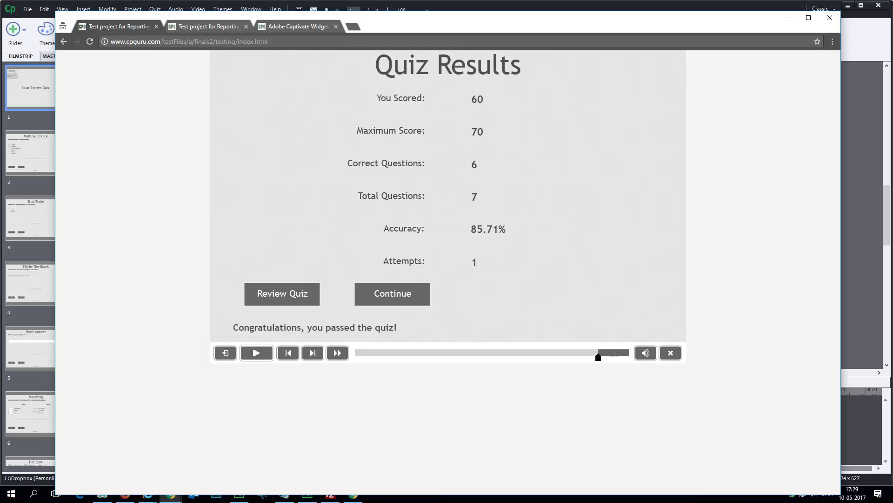
Step: Review the new row 2 from timestamp, username and course through Mail status, then switch to Gmail
mouse_move(148, 495)
click(252, 449)
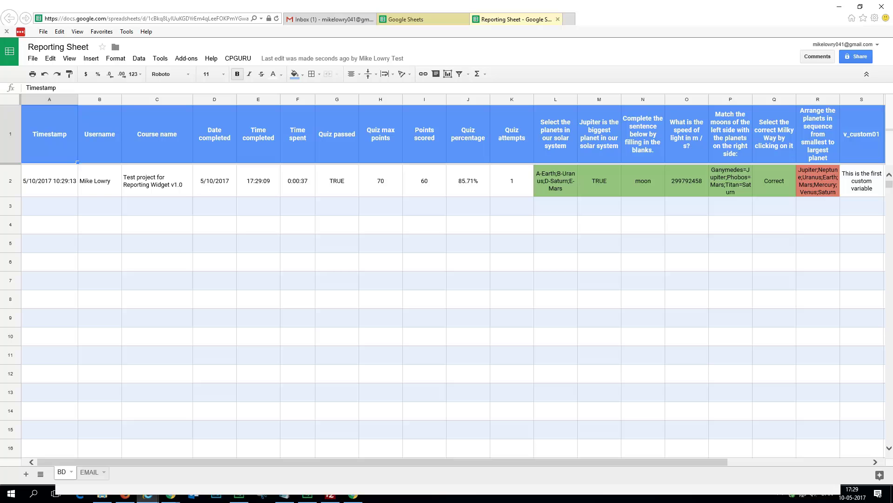
click(157, 280)
click(49, 181)
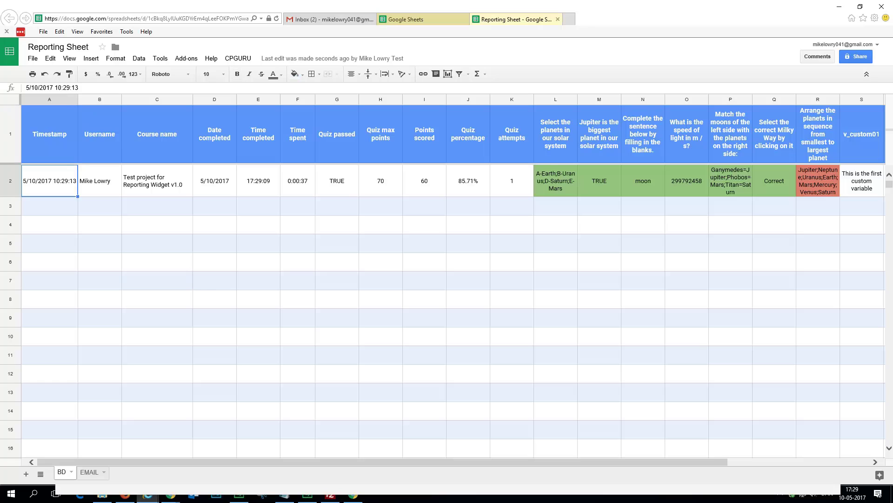
click(100, 180)
click(157, 181)
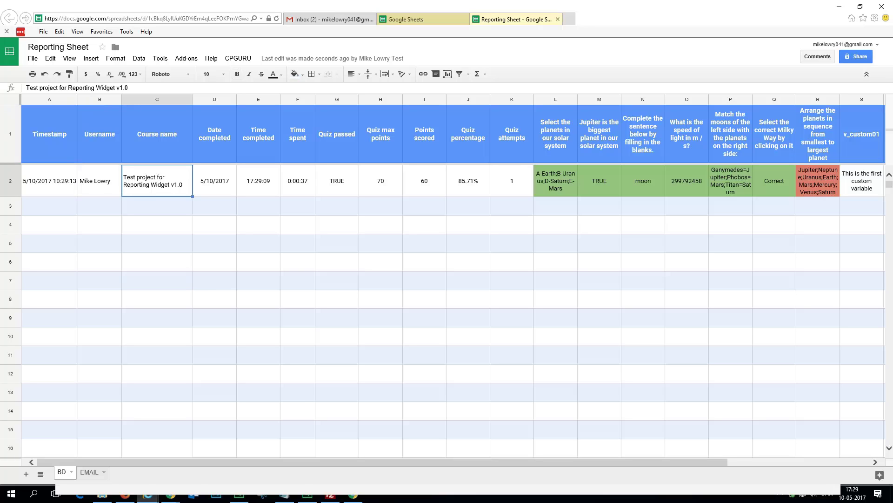
drag(381, 462, 524, 461)
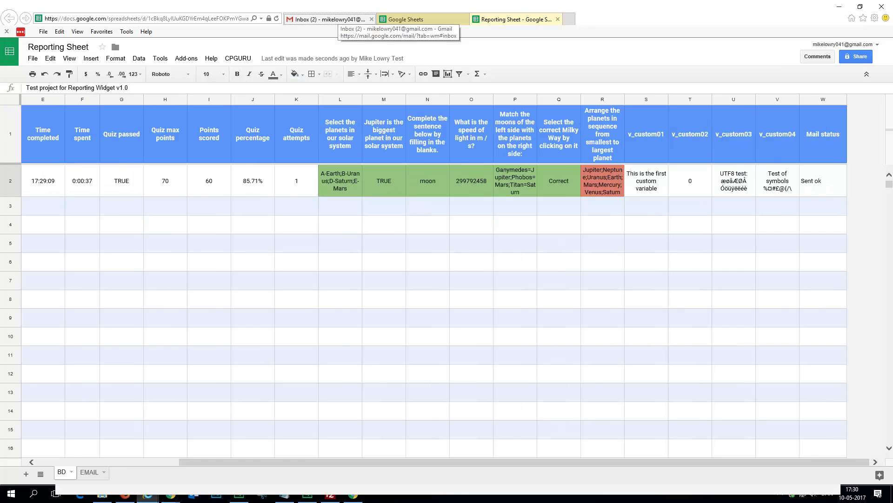
click(331, 19)
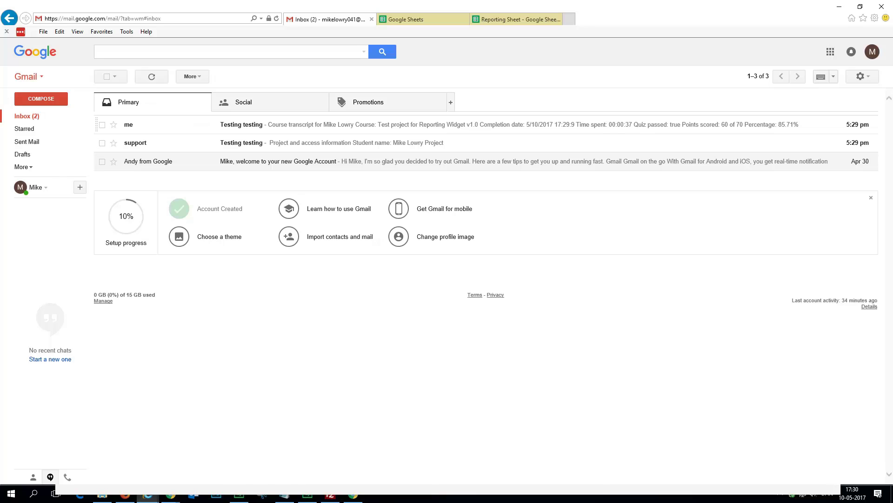
Step: Open and scroll through the 'Testing testing' course transcript email, then go back to the inbox
click(242, 124)
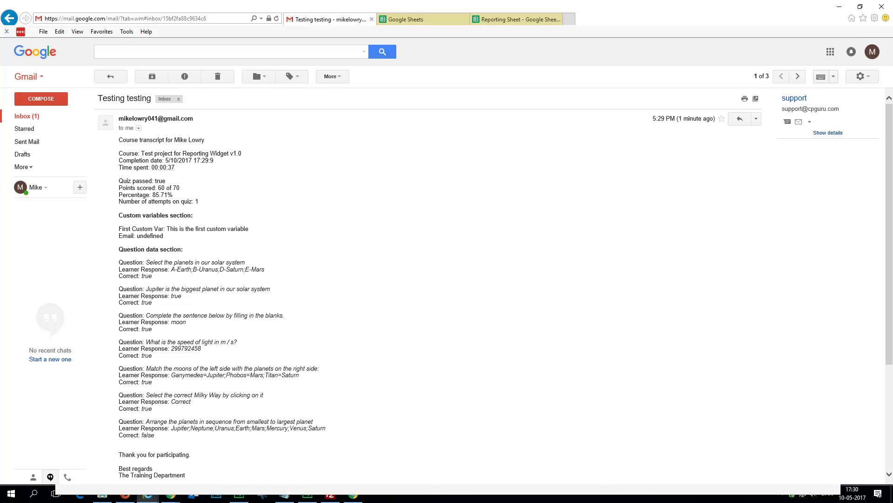
mouse_move(156, 118)
scroll(447, 280, down, 3)
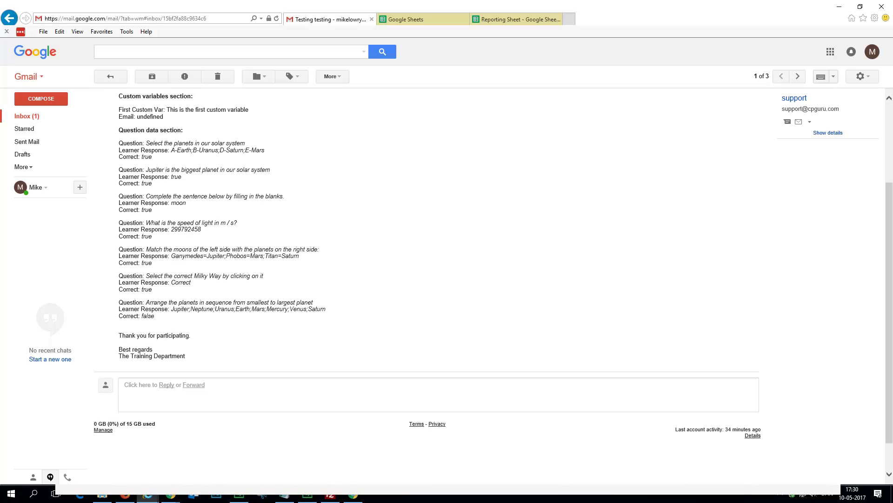
scroll(256, 69, up, 5)
key(BackSpace)
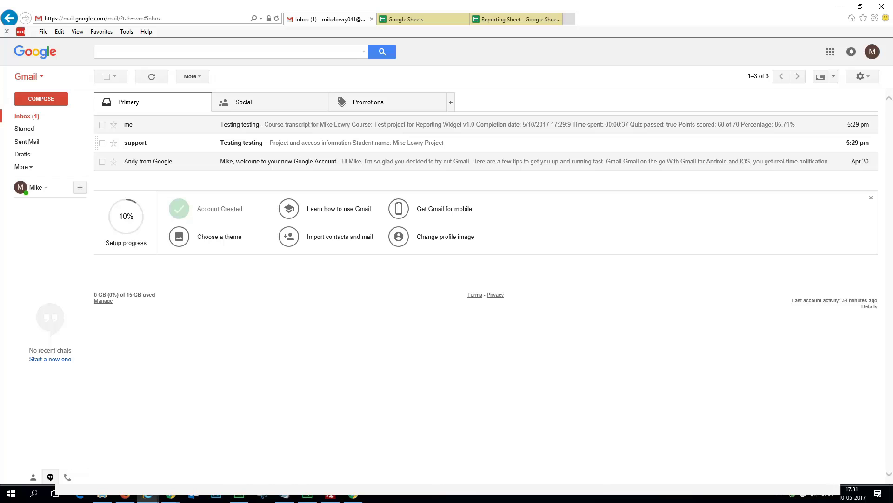
Step: Read the support report email, highlighting the Interaction Type and Latency lines, then return to Inbox
click(242, 143)
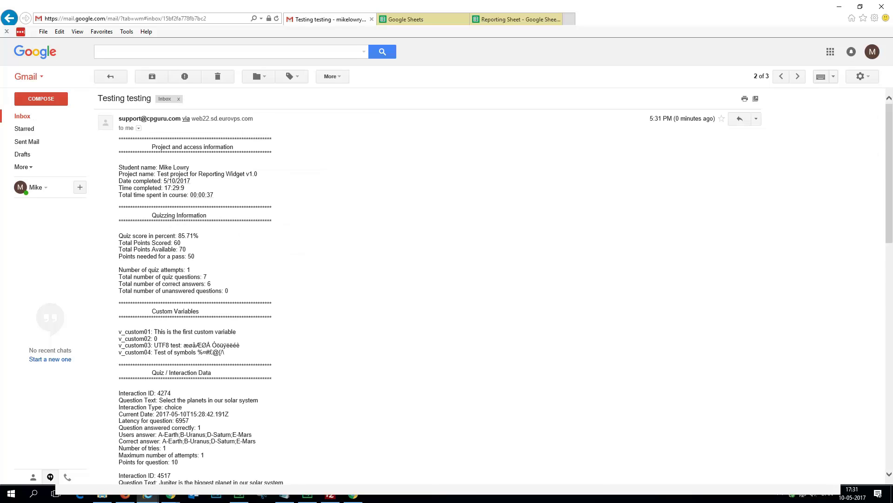
scroll(256, 69, down, 3)
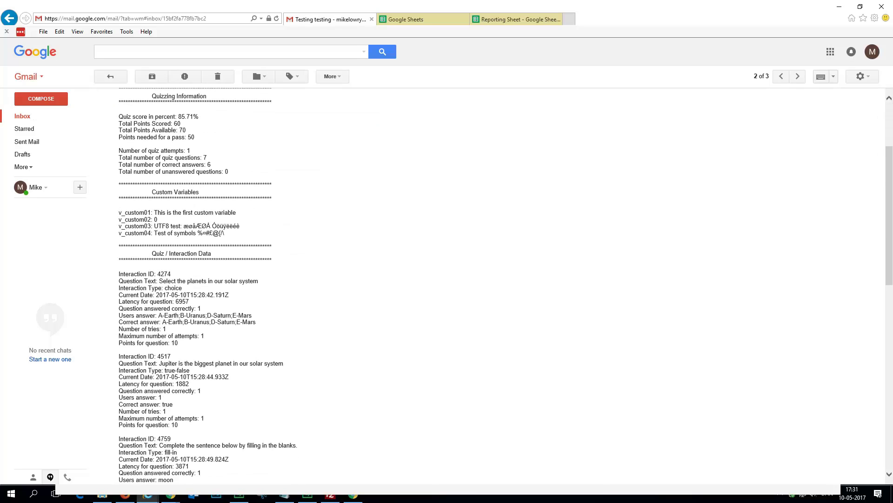
scroll(256, 69, down, 3)
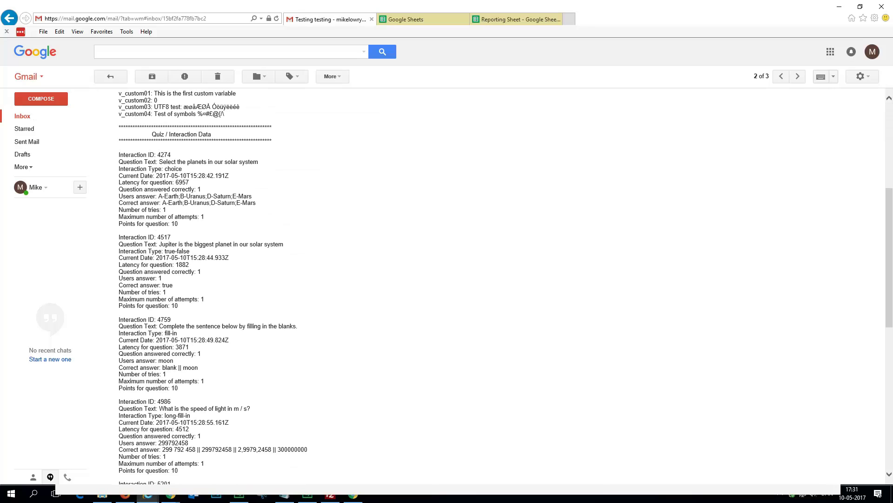
drag(182, 168, 118, 168)
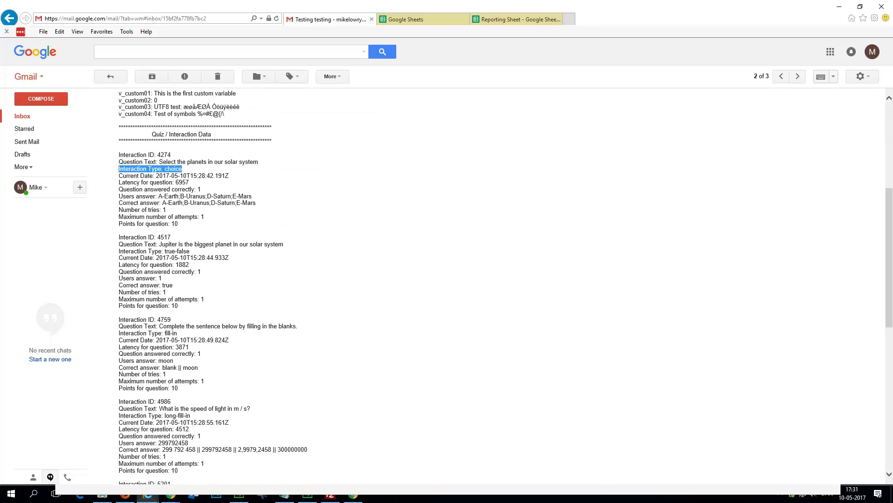
drag(189, 182, 119, 182)
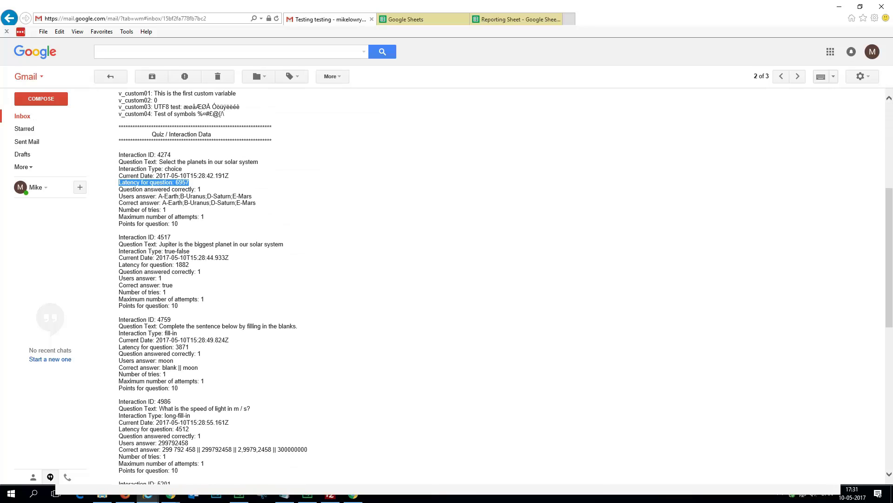
scroll(279, 279, down, 3)
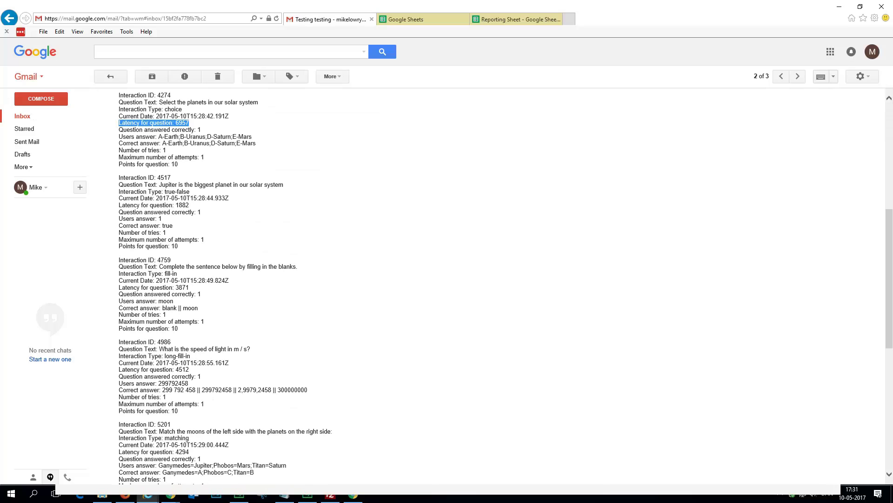
scroll(279, 280, down, 10)
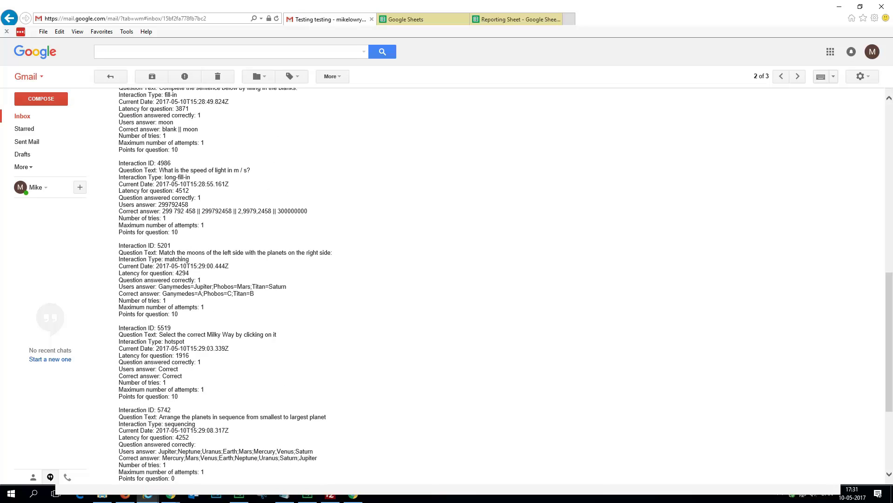
scroll(325, 279, up, 15)
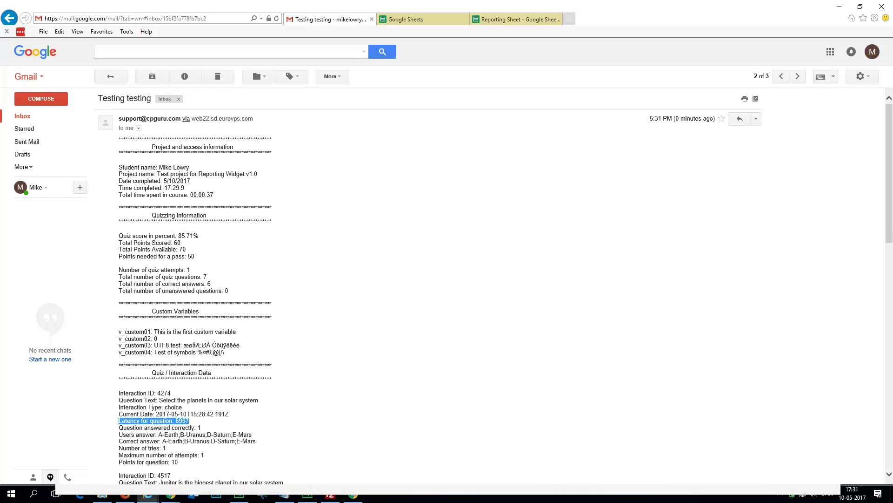
scroll(326, 279, down, 2)
click(22, 116)
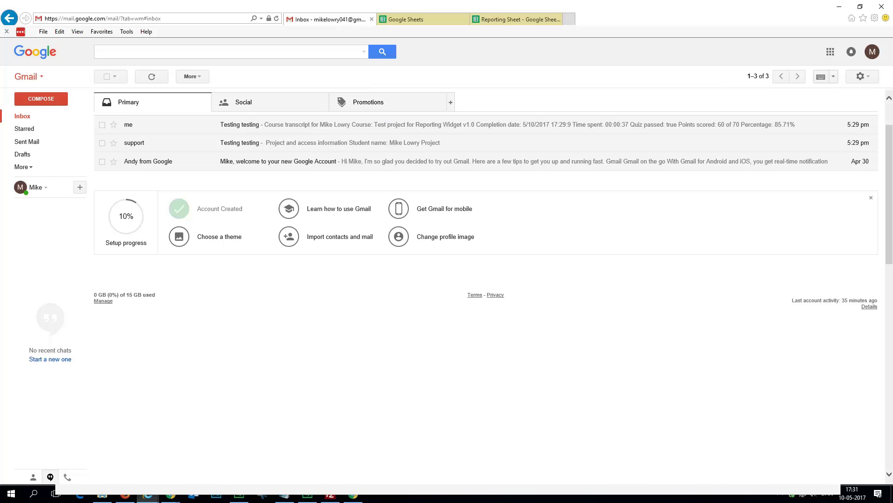
Step: Change the quiz page address from index.html to testing.htm and load it
mouse_move(170, 496)
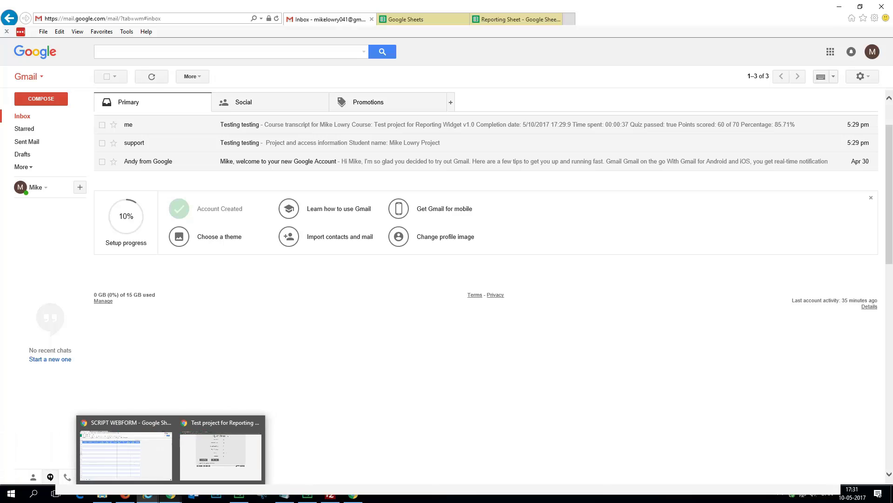
click(220, 449)
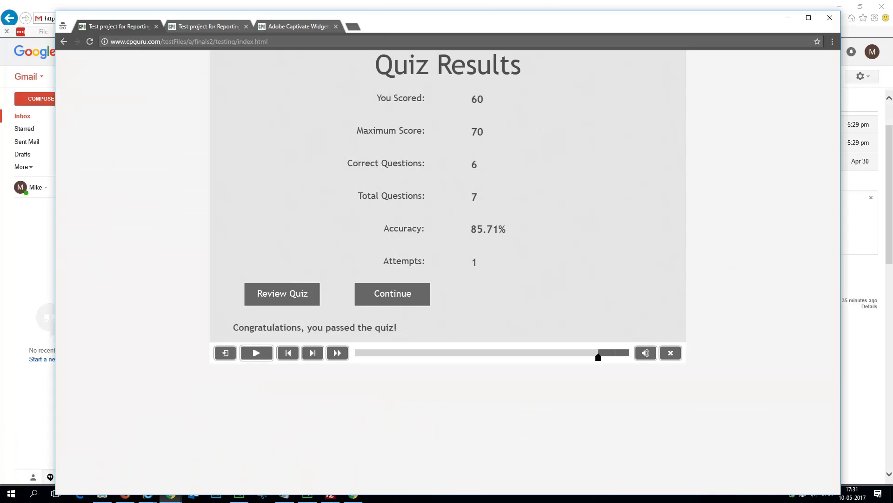
click(188, 42)
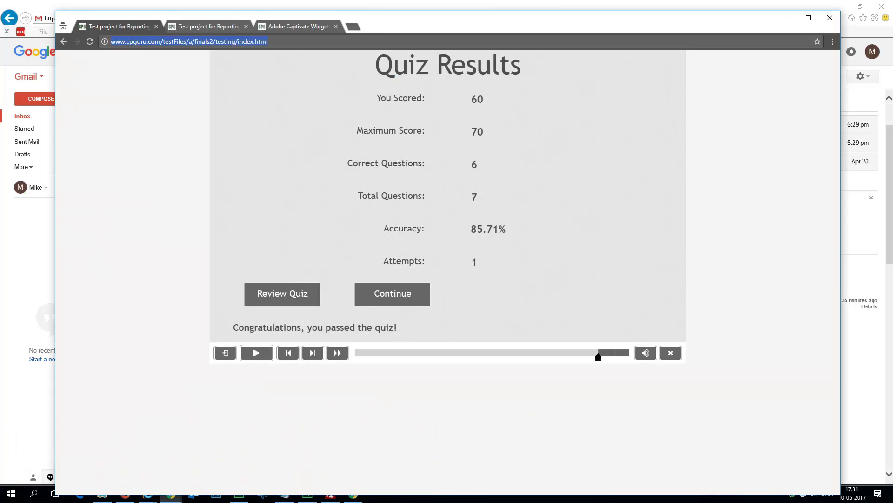
click(254, 42)
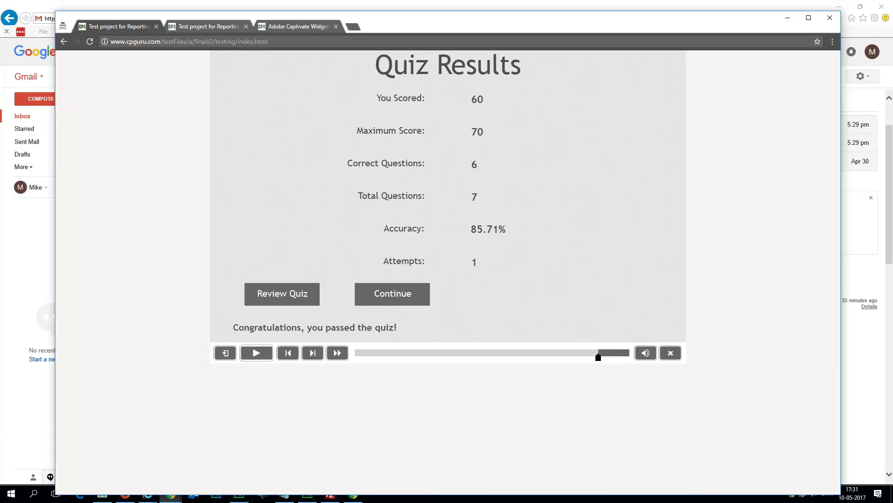
key(BackSpace)
key(BackSpace)
key(BackSpace)
key(BackSpace)
key(BackSpace)
text(testig)
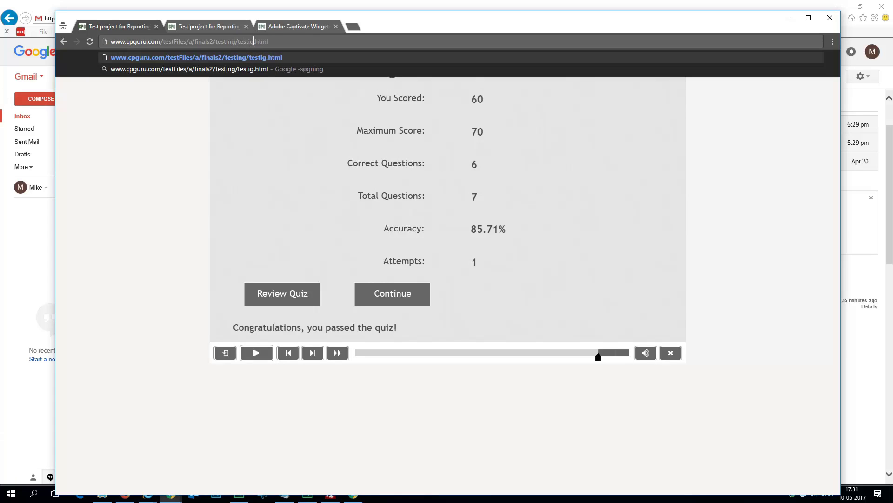
key(BackSpace)
text(ng)
key(Return)
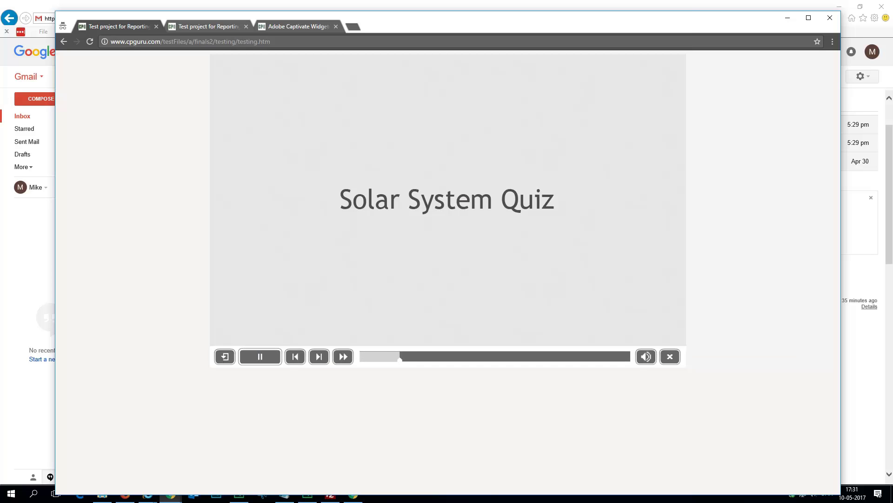
Step: Answer the multiple-choice question with Earth, Uranus, Saturn and Mars, and the Jupiter question with False
click(241, 136)
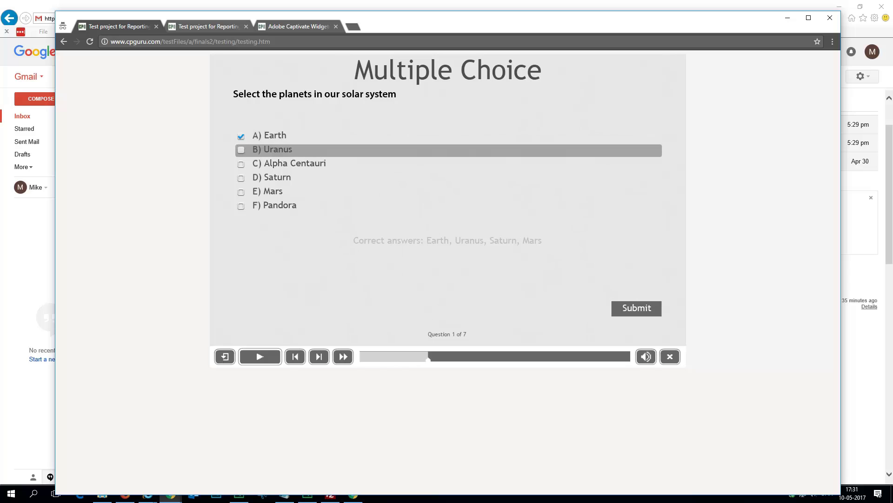
click(241, 150)
click(240, 178)
click(241, 191)
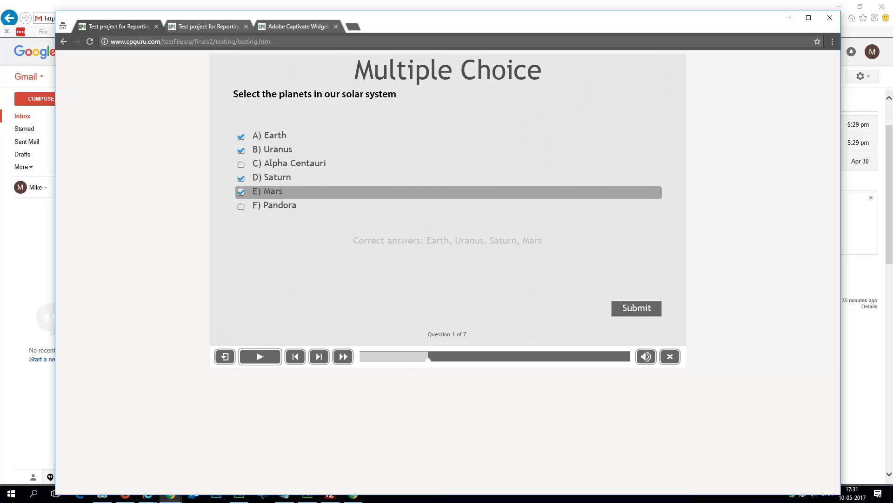
click(637, 308)
click(241, 150)
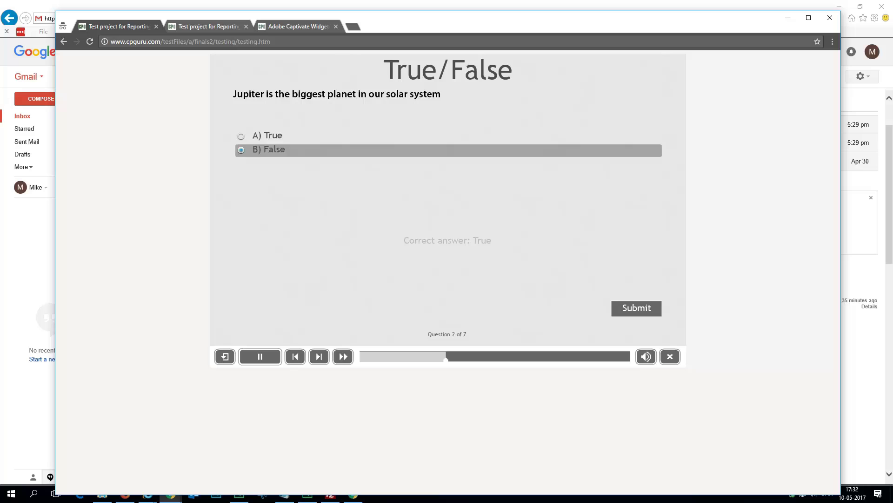
click(637, 308)
Step: Answer the fill-in-the-blank with 'moon' and the speed-of-light question with 299792458
click(264, 141)
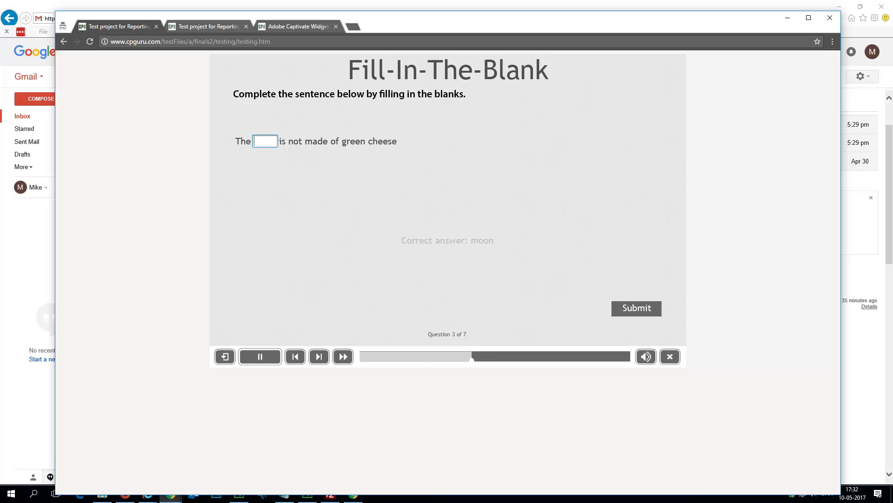
text(moomn)
key(BackSpace)
key(BackSpace)
text(n)
key(Return)
key(y)
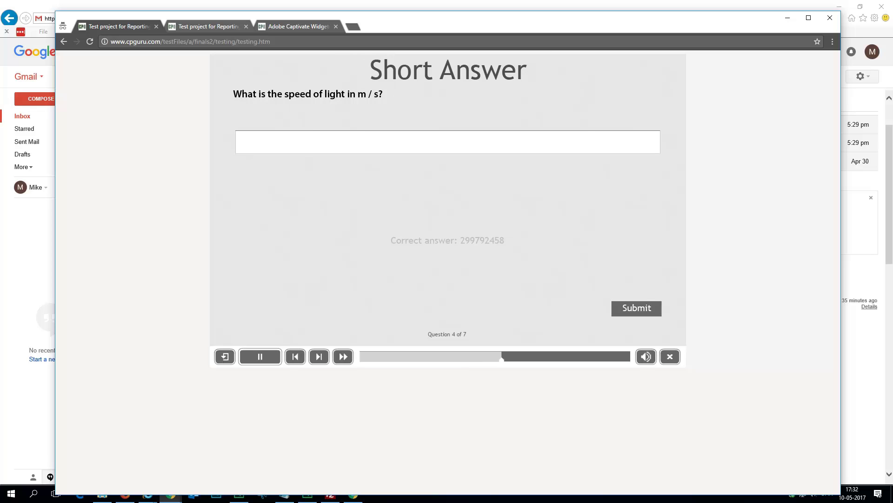
text(2997)
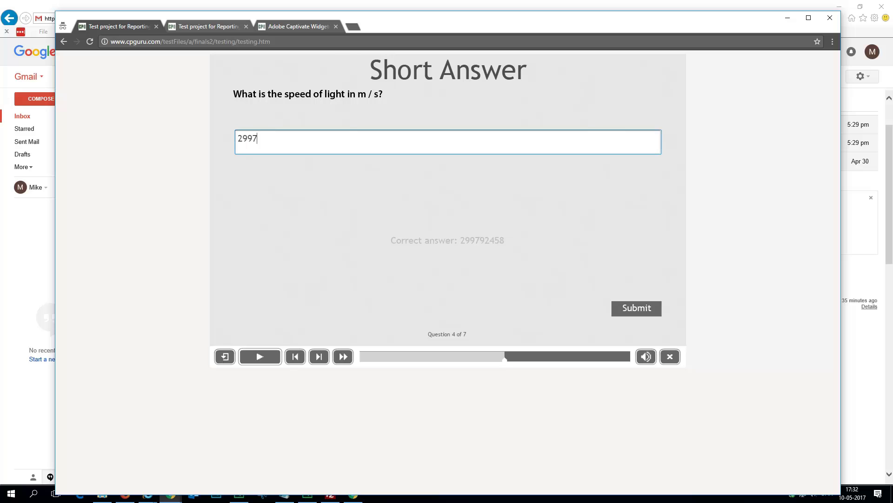
text(92458)
key(Return)
key(y)
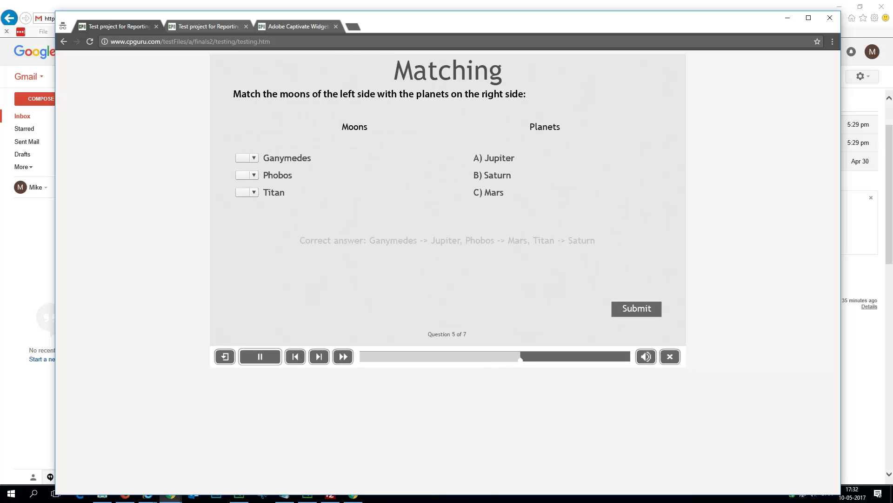
Step: Match Ganymedes to Jupiter (a), Phobos to Mars (c) and Titan to Saturn (b)
key(a)
key(Tab)
key(c)
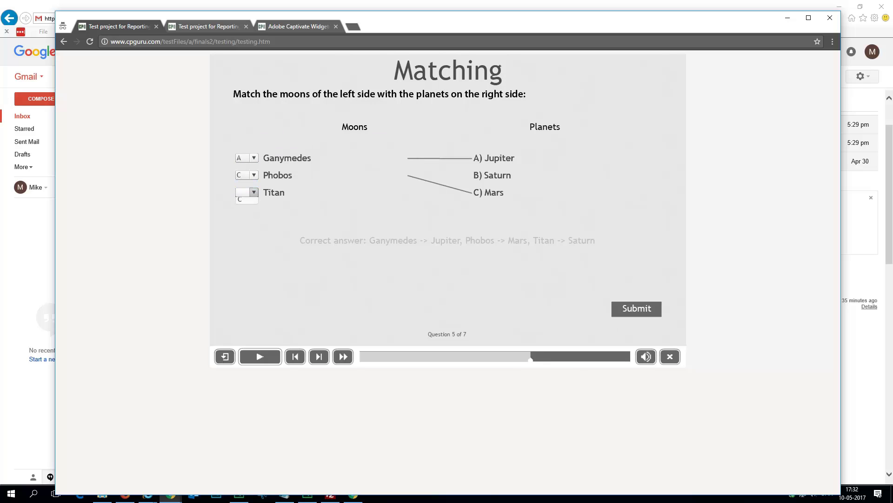
key(Tab)
key(b)
key(Return)
key(y)
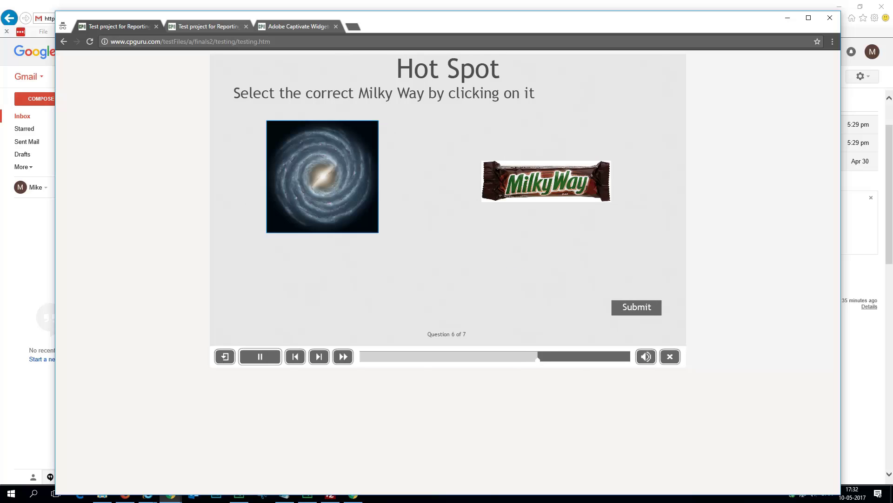
Step: Pick the galaxy as the Milky Way, move Earth lower in the sequence, finish, and open the Reporting Sheet
click(292, 178)
key(Return)
key(y)
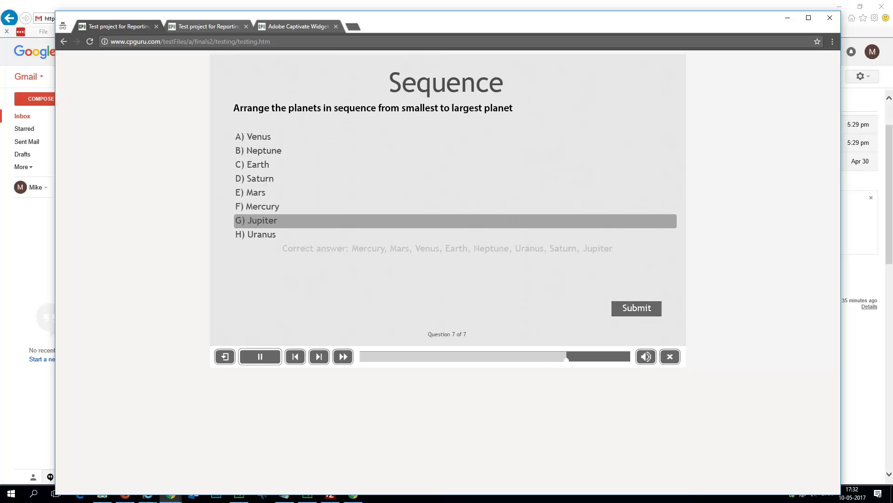
drag(258, 178, 261, 221)
key(Return)
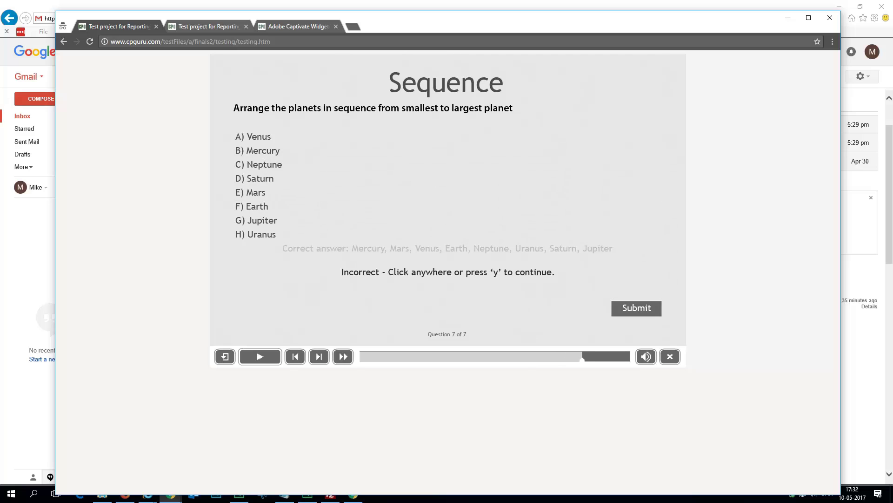
key(y)
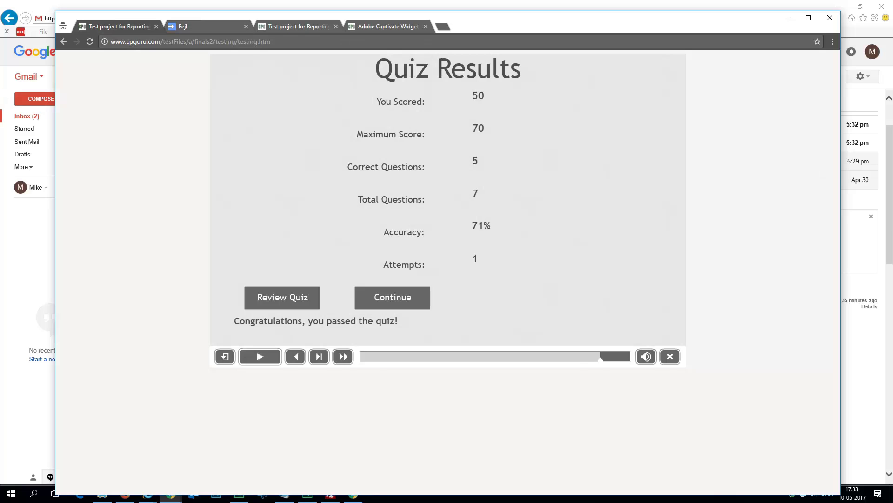
click(148, 495)
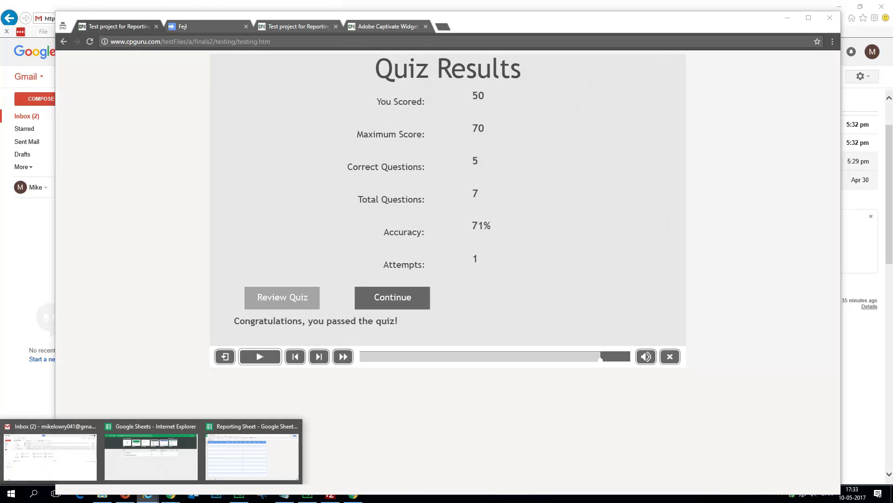
click(252, 456)
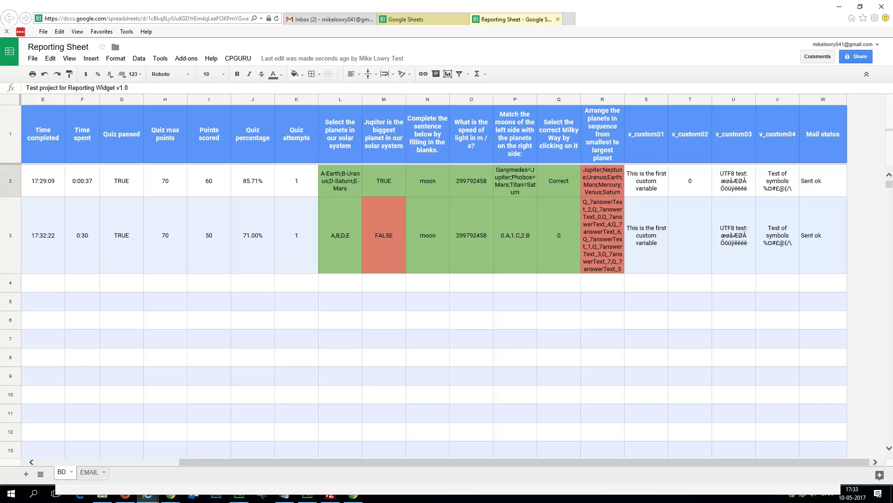
click(121, 235)
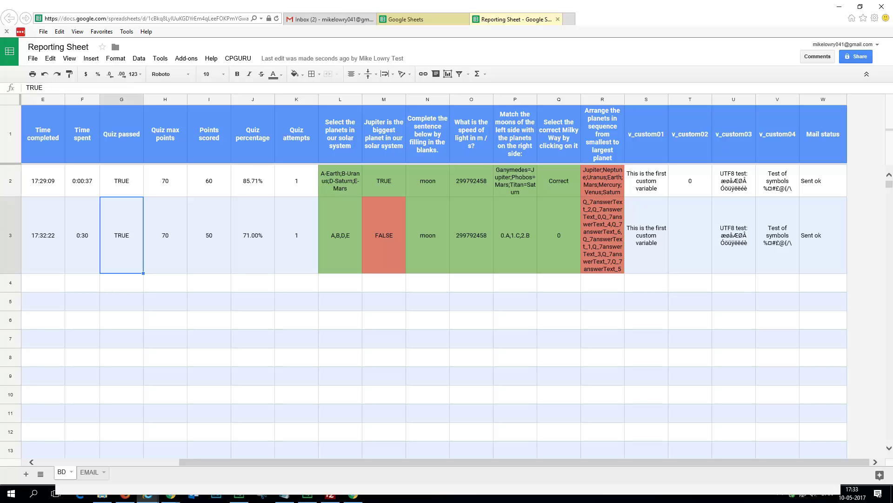
key(Home)
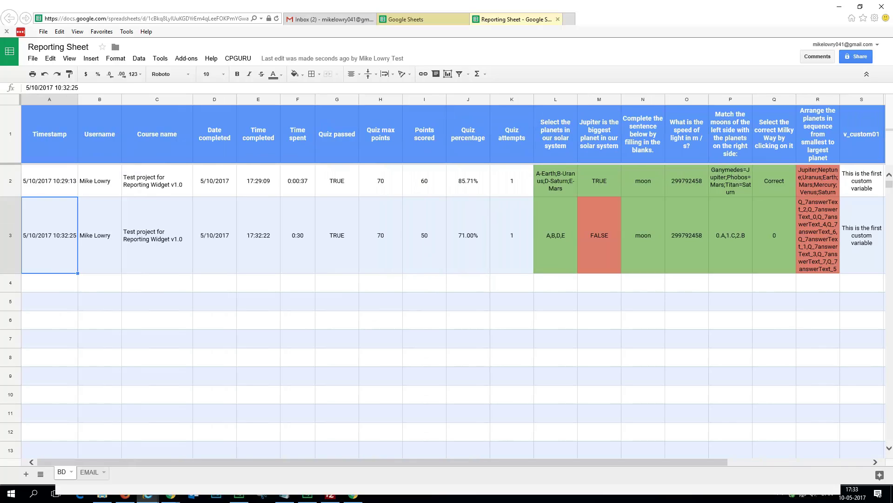
click(555, 235)
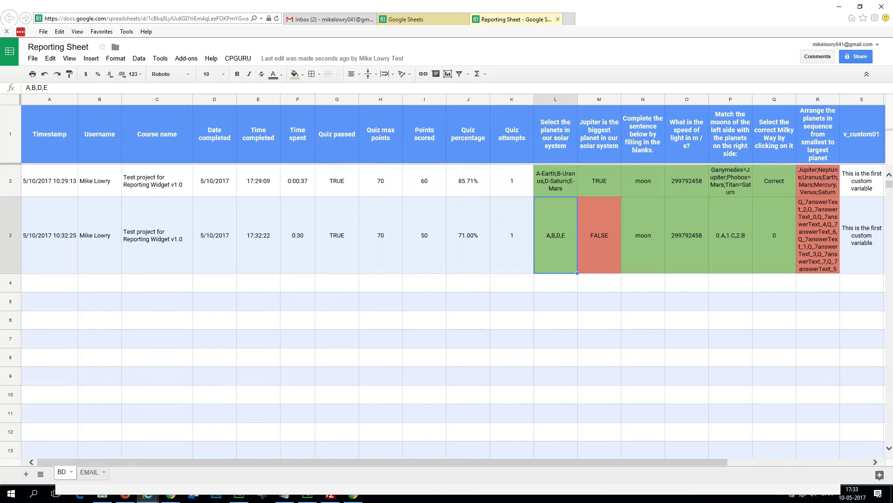
key(shift+Right)
key(shift+Left)
click(599, 235)
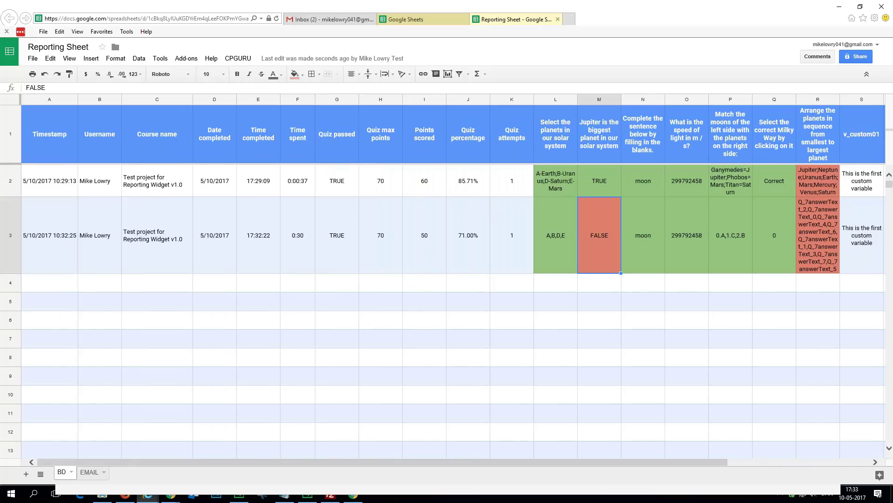
click(556, 235)
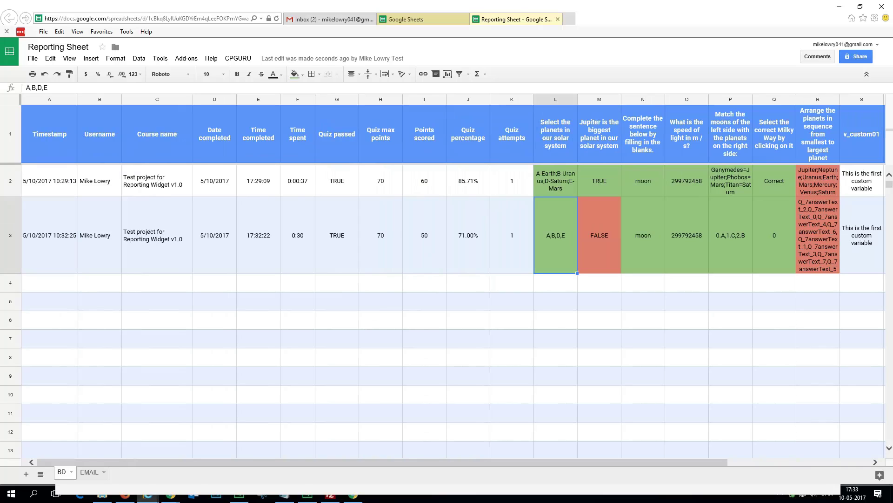
key(Right)
key(Right)
key(Right)
key(Right)
key(Right)
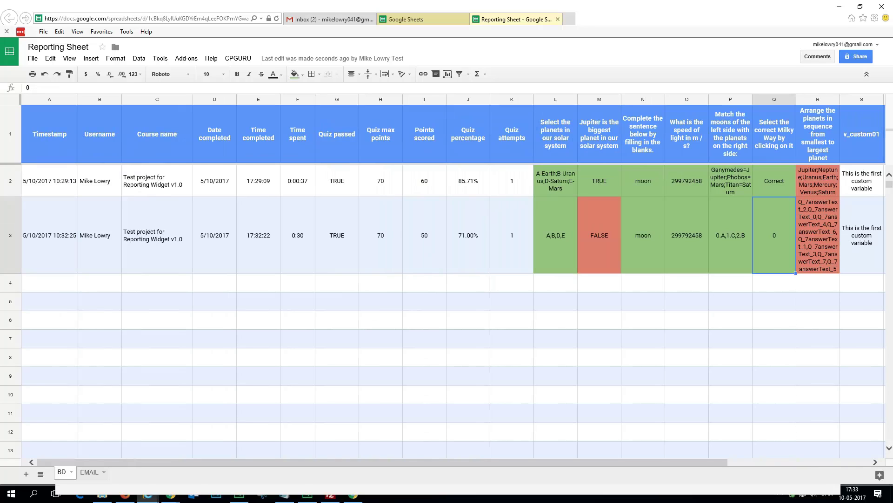
scroll(447, 274, right, 4)
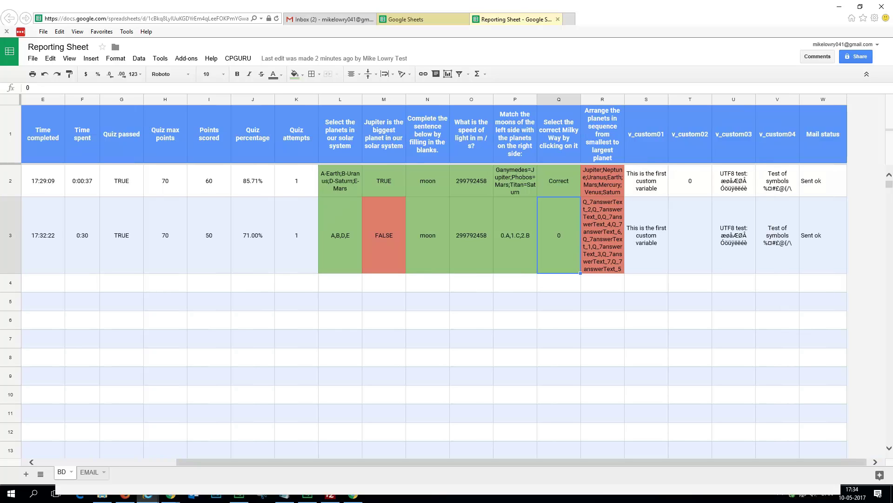
key(Left)
key(Left)
key(Left)
key(Left)
key(Left)
key(Left)
key(Left)
key(Left)
key(Left)
key(Left)
key(Left)
key(Left)
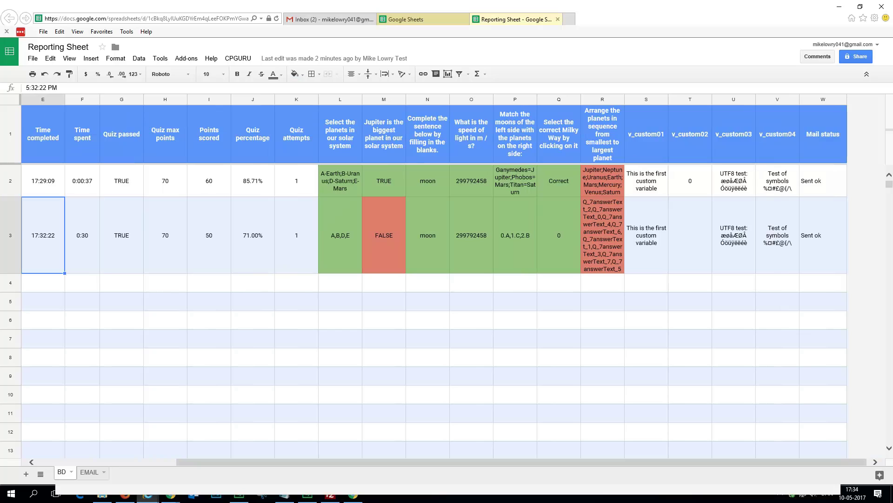
key(Right)
key(Right)
key(Right)
click(253, 235)
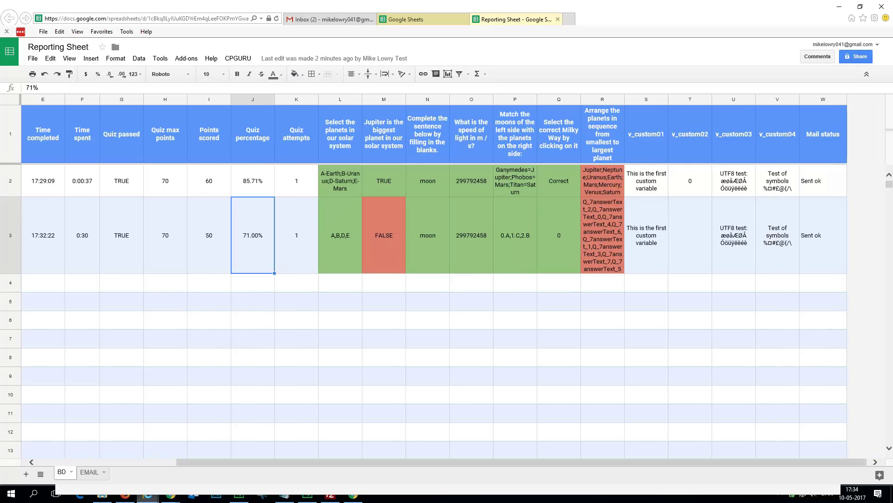
click(148, 495)
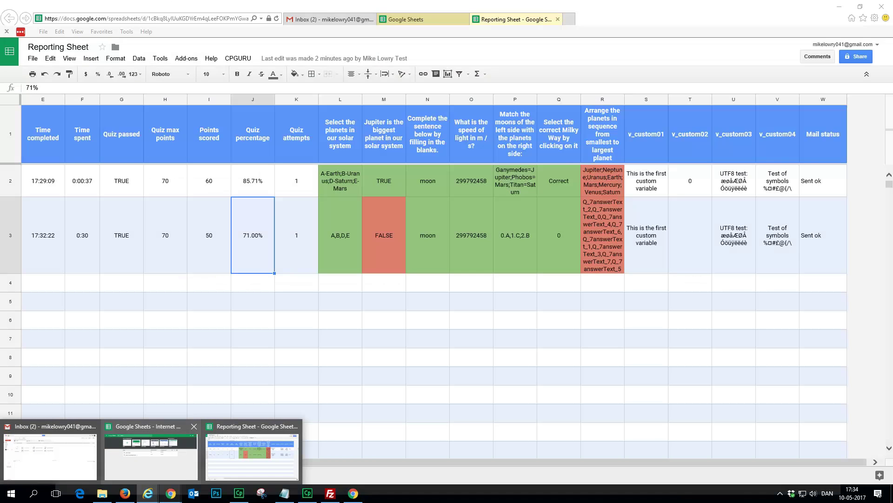
mouse_move(171, 493)
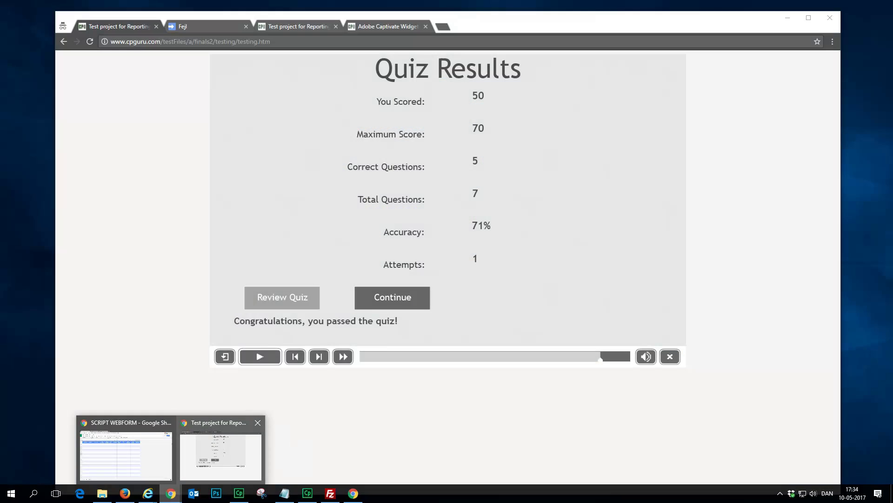
Step: Restart the quiz in Chrome and answer the planets question with Earth, Uranus, Saturn and Mars
click(221, 453)
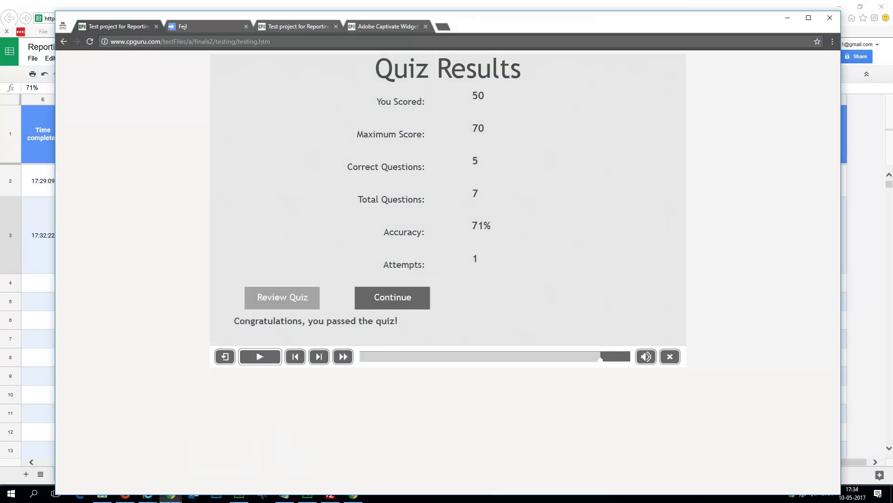
key(F5)
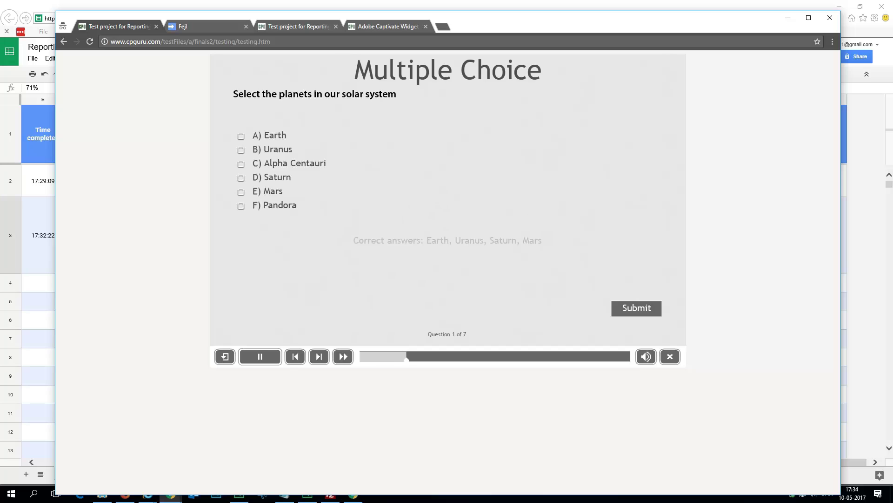
click(241, 136)
click(241, 150)
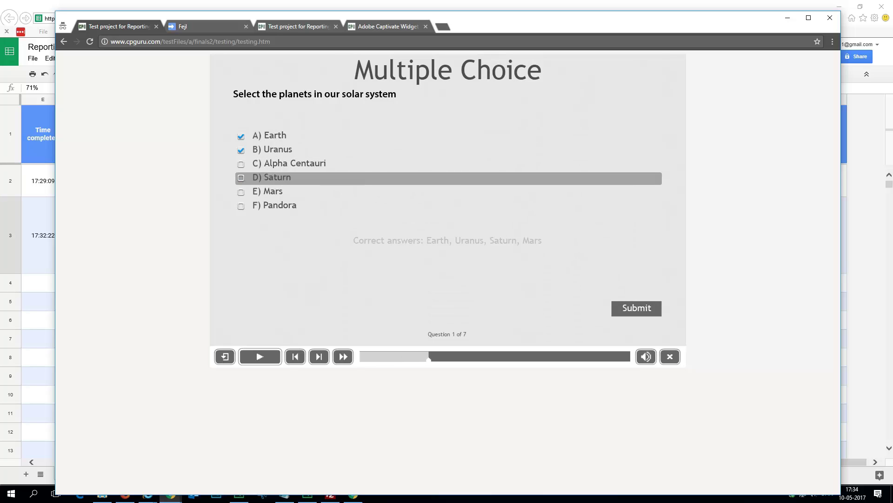
click(241, 178)
click(240, 192)
click(636, 308)
click(637, 308)
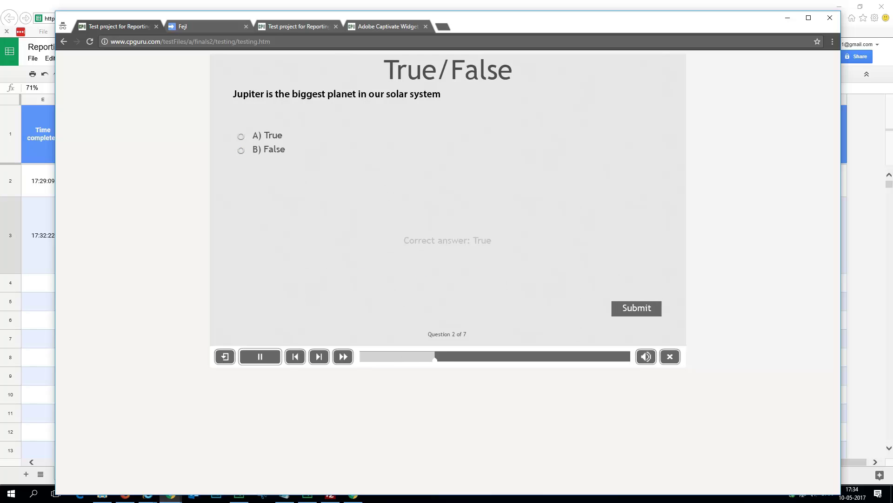
Step: Answer True for Jupiter, 'moon' for the blank, and 299792458 for the speed of light
click(241, 135)
click(636, 308)
click(637, 308)
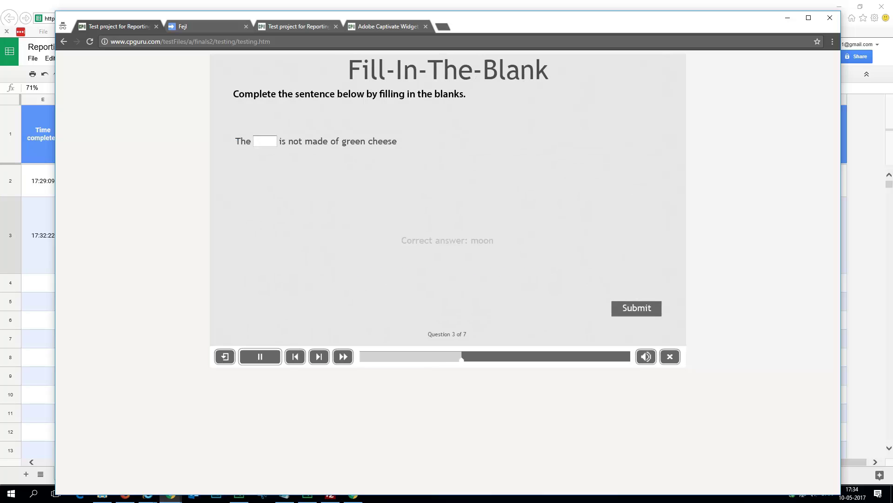
text(moon)
key(Return)
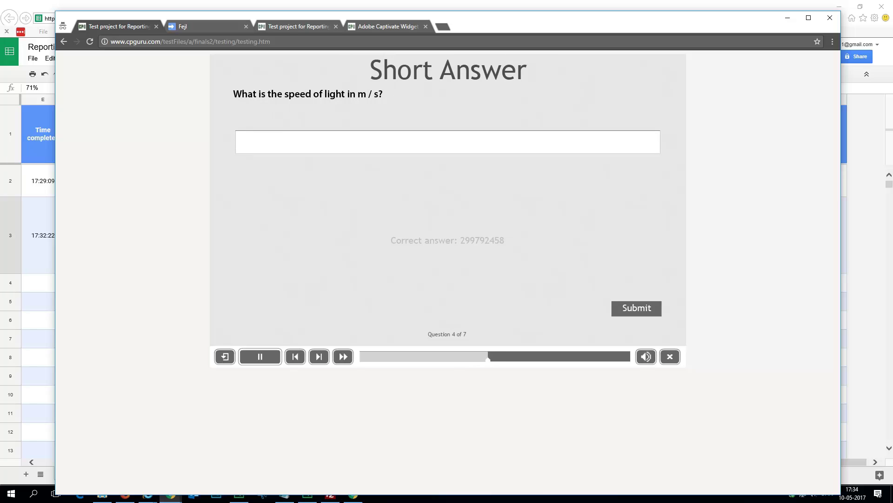
text(2997)
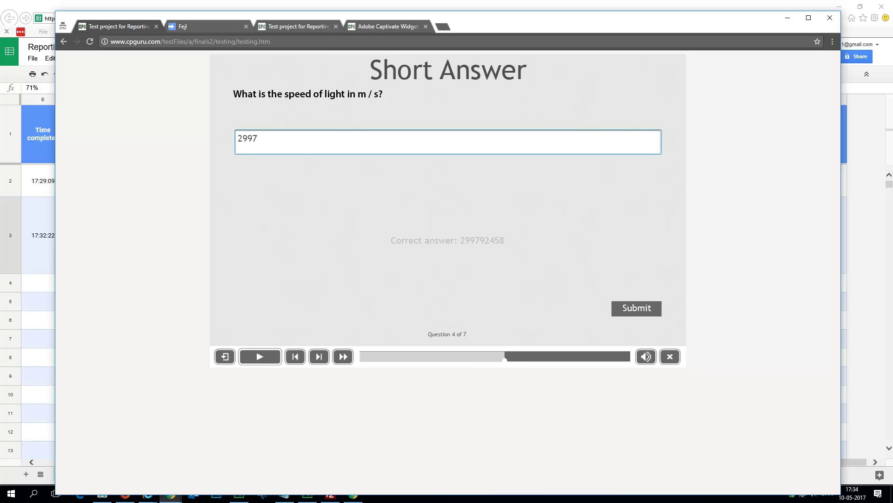
text(92458)
key(Return)
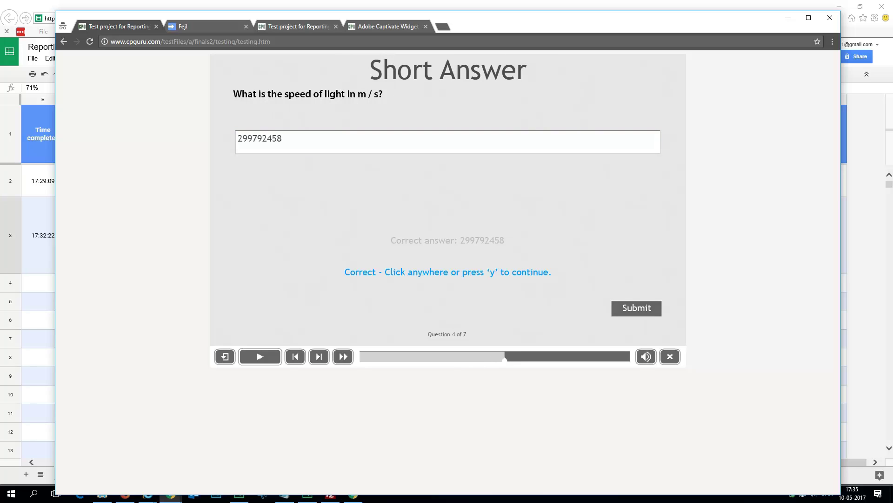
Step: Match Ganymedes with Jupiter, Phobos with Mars and Titan with Saturn
click(240, 167)
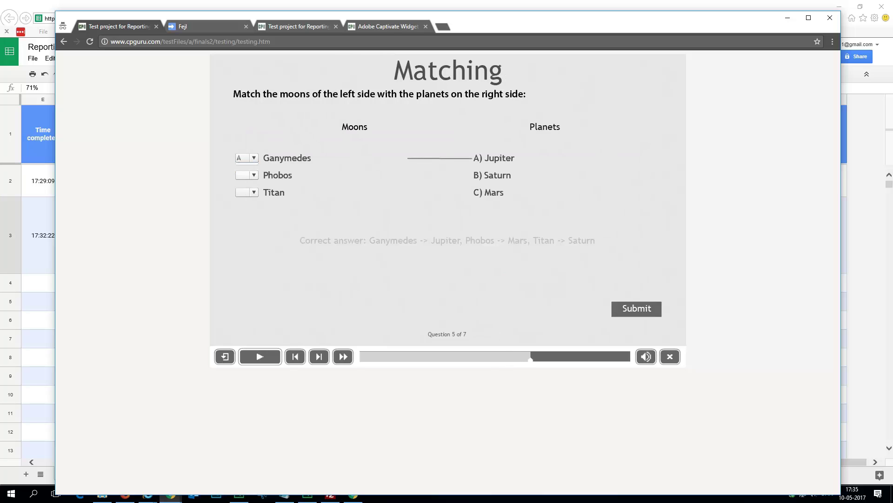
click(247, 175)
click(240, 204)
click(246, 192)
click(240, 211)
click(637, 308)
Step: Pick the real Milky Way image and submit the sequence question to finish the quiz
click(314, 189)
key(Return)
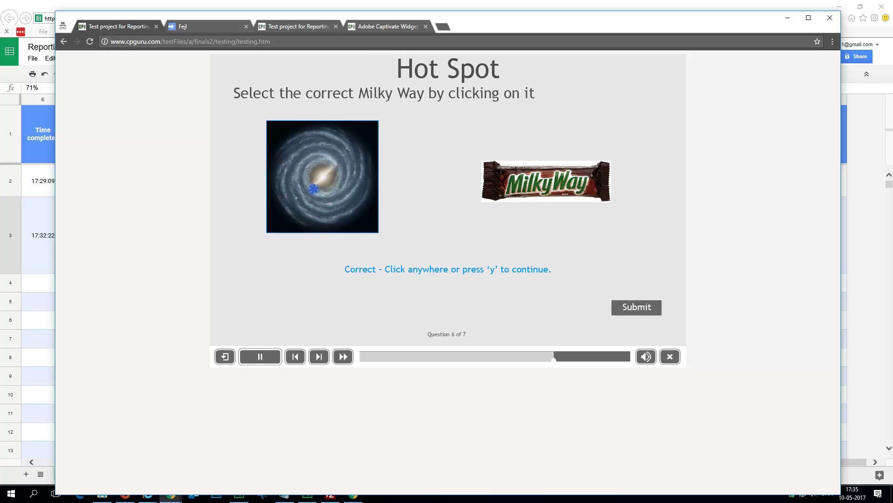
key(Return)
key(Return)
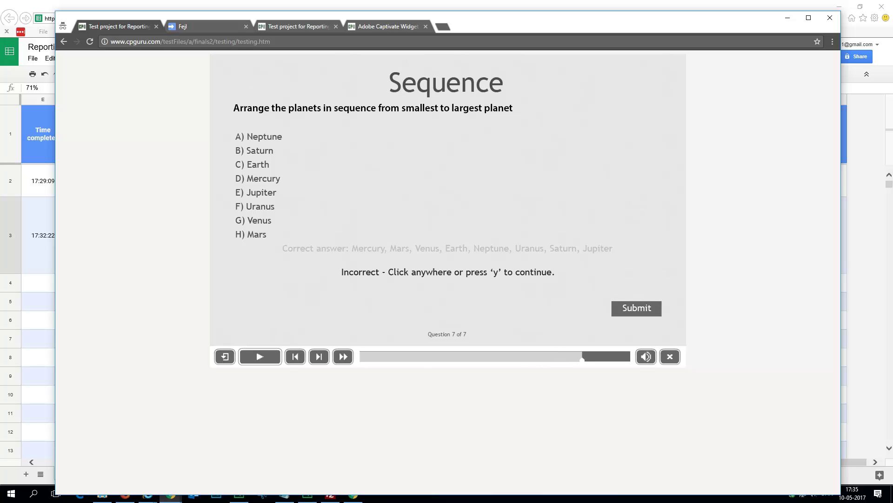
key(Return)
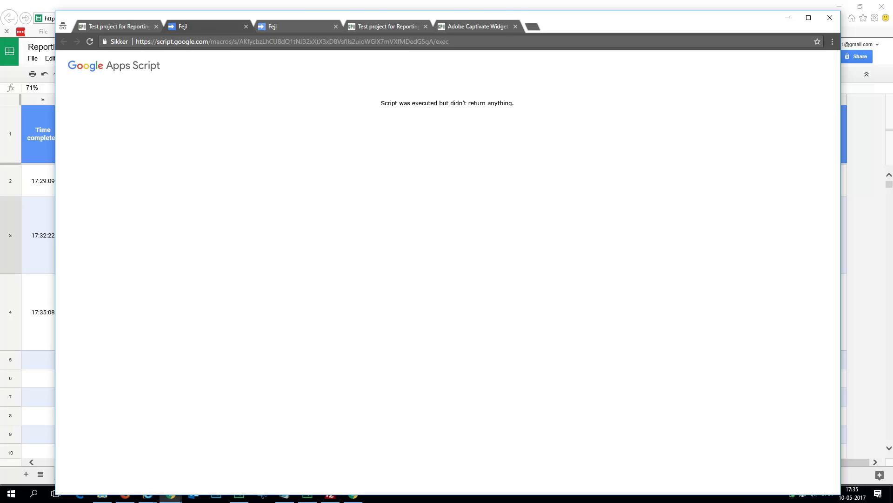
key(alt+Tab)
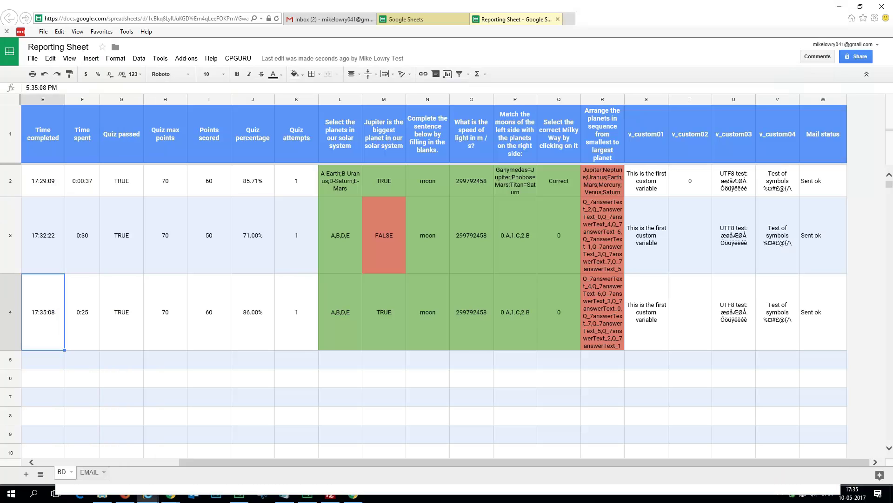
click(165, 312)
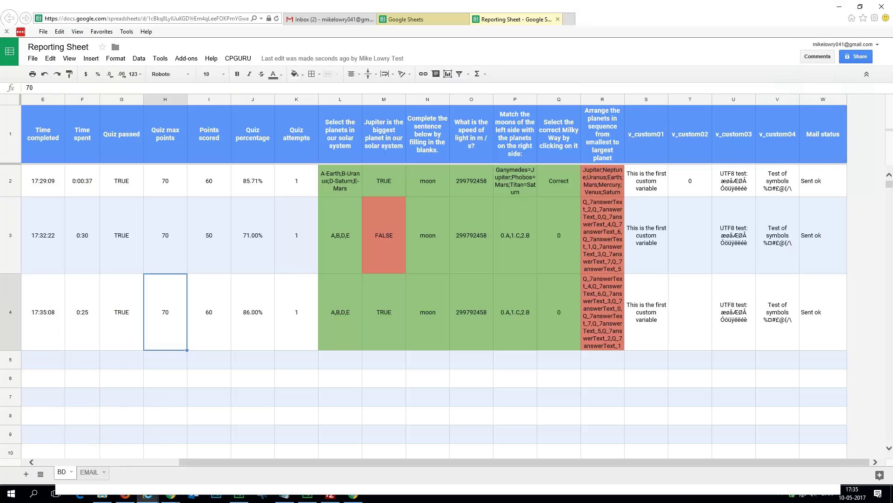
click(252, 312)
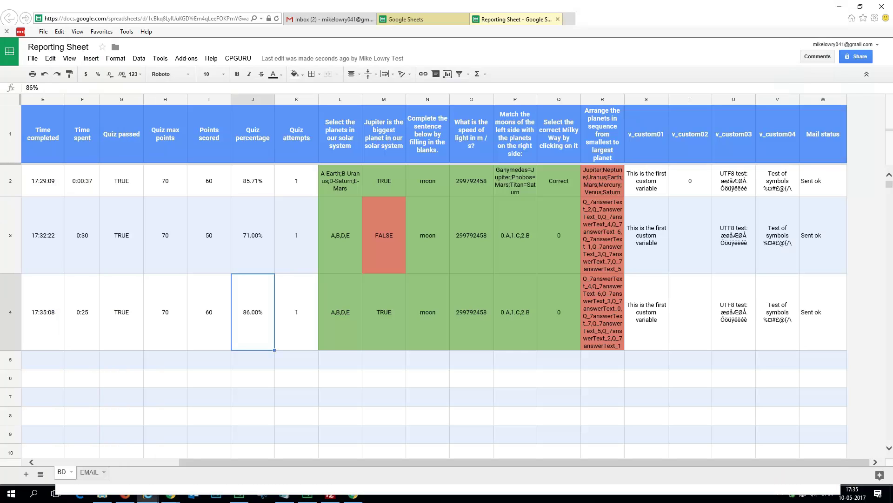
click(253, 180)
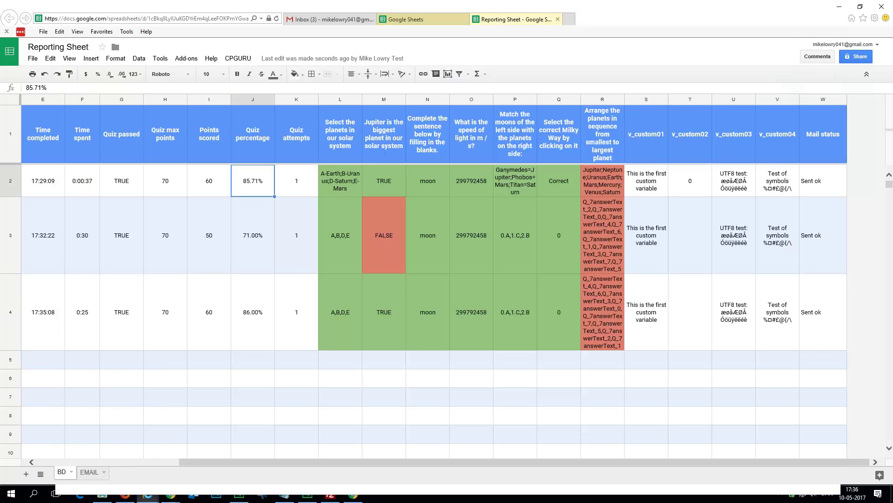
Step: Read the 5:32 pm quiz result e-mail, the support thread and the newest result e-mail
click(331, 20)
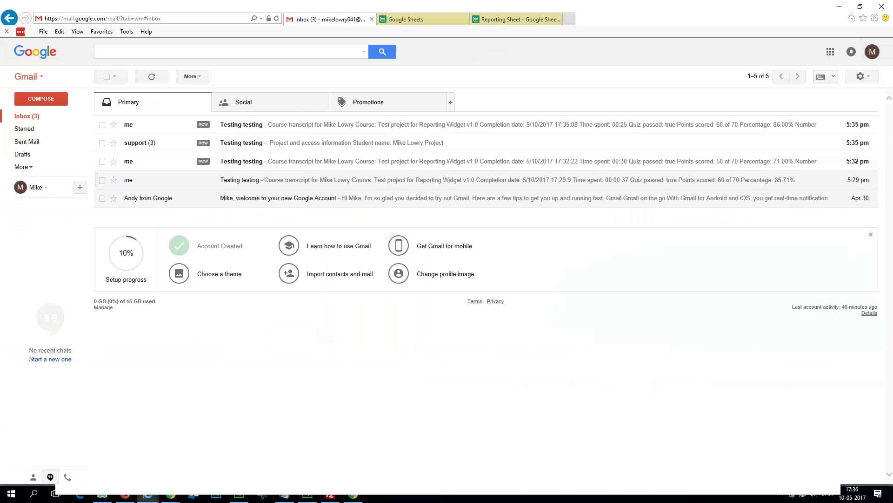
click(256, 161)
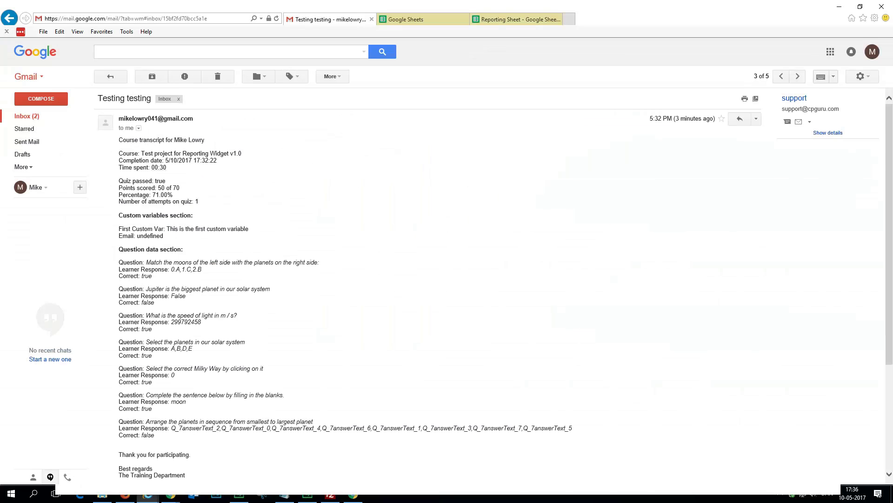
scroll(419, 279, down, 3)
scroll(419, 279, up, 3)
click(27, 116)
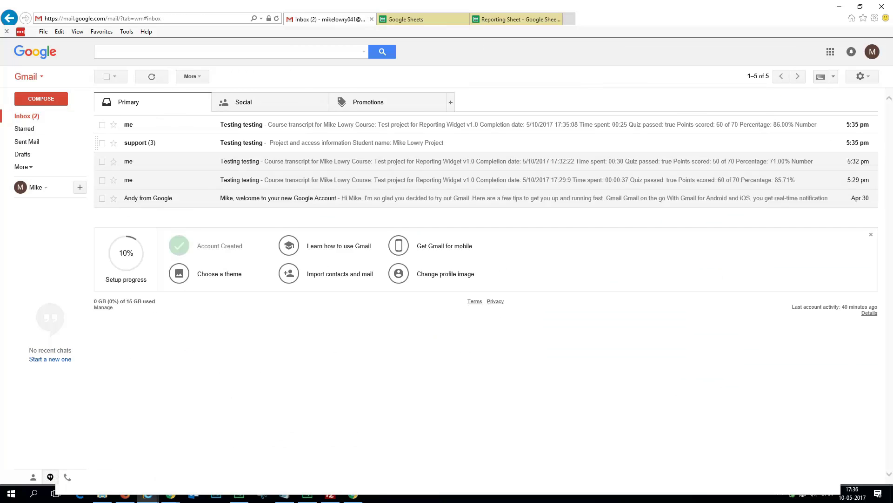
click(256, 154)
click(27, 116)
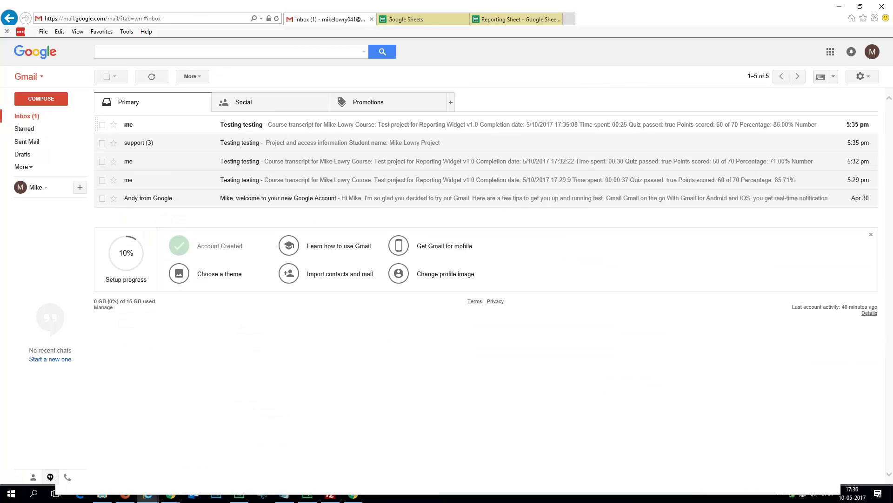
click(233, 124)
click(27, 116)
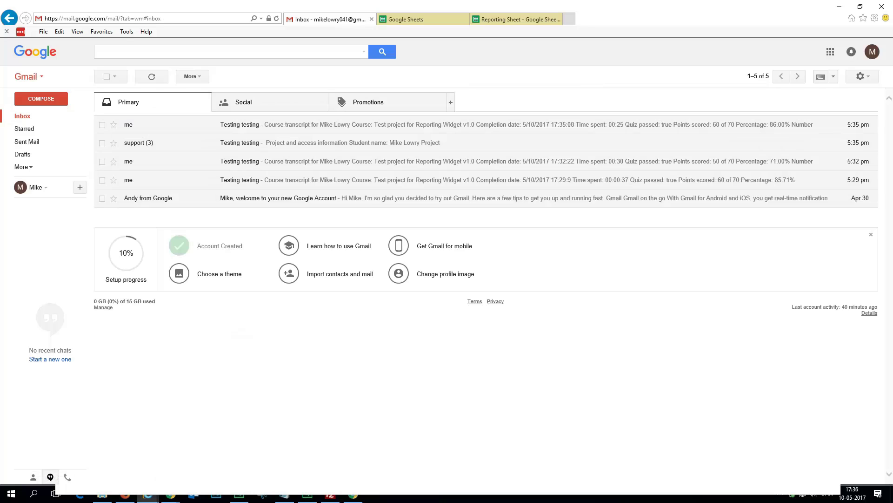
Step: Bring the Captivate quiz project forward and review the Reporting Widget's properties, keeping them unchanged
mouse_move(307, 496)
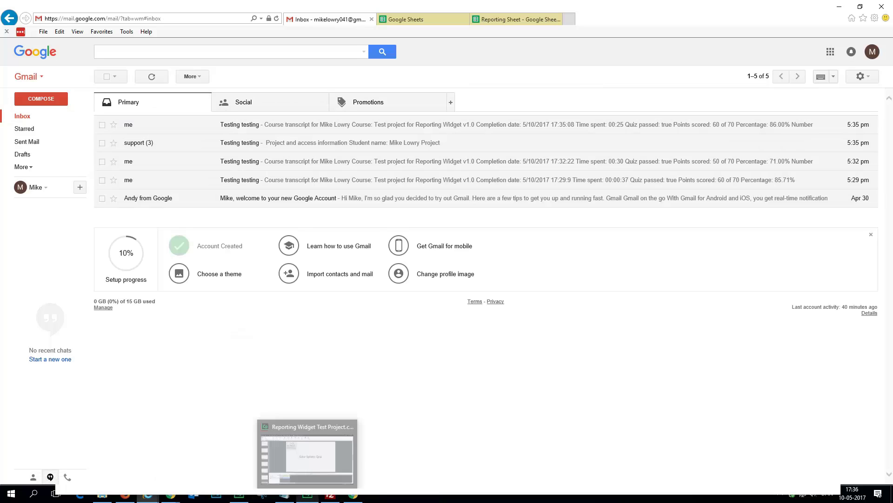
click(307, 451)
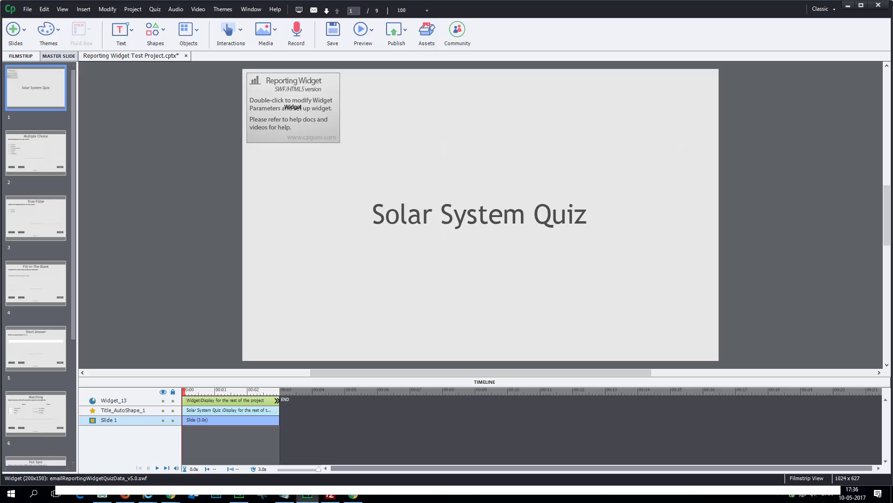
double_click(293, 107)
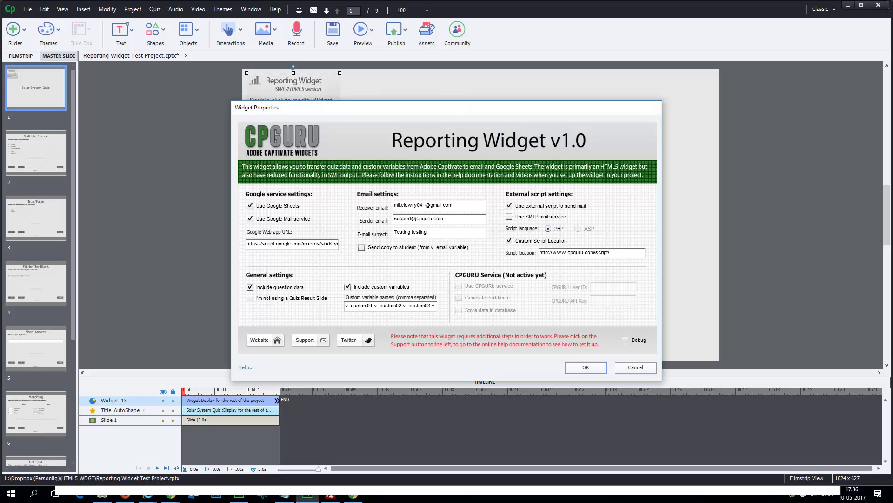
key(Return)
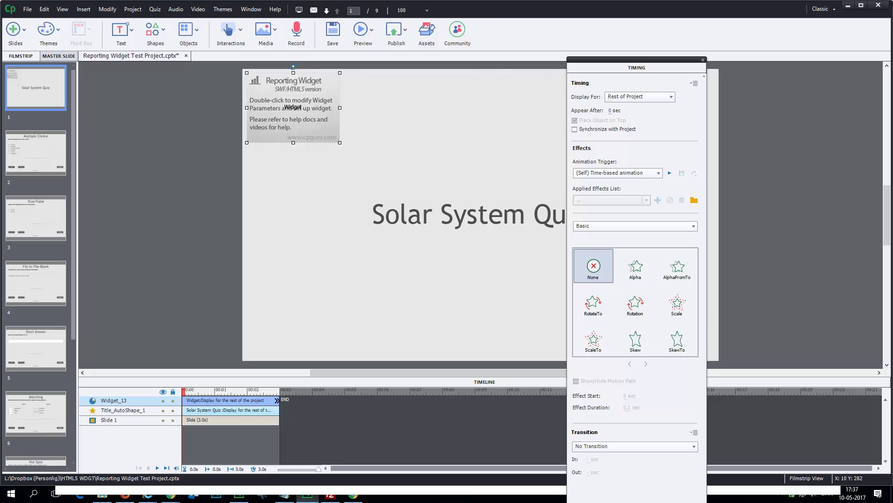
Step: Uncheck 'Use external script to send mail' and 'Custom Script Location' in the Reporting Widget properties
double_click(293, 111)
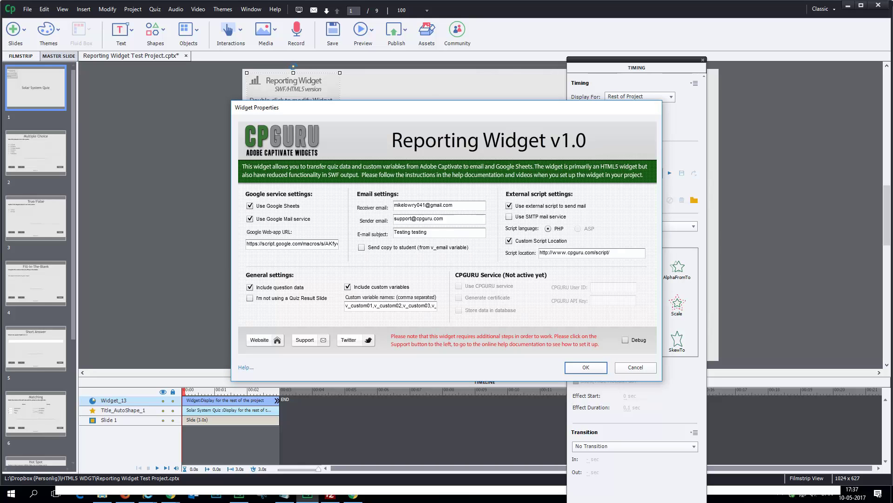
click(509, 205)
click(509, 241)
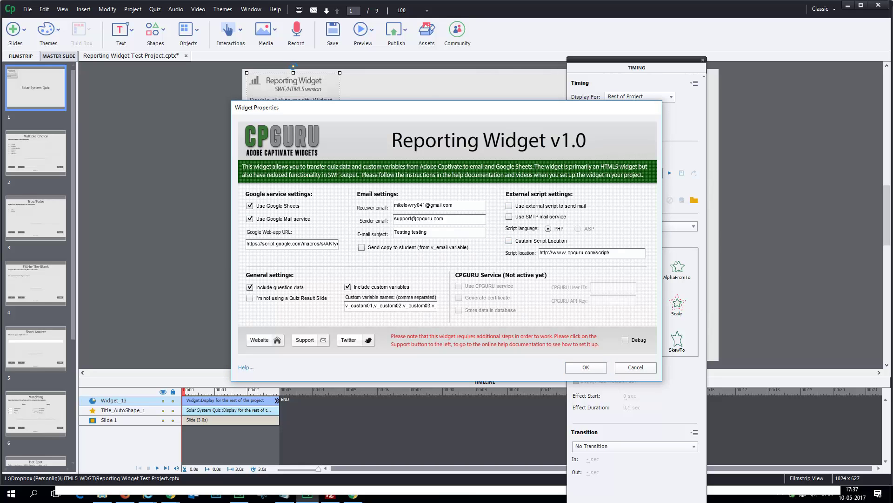